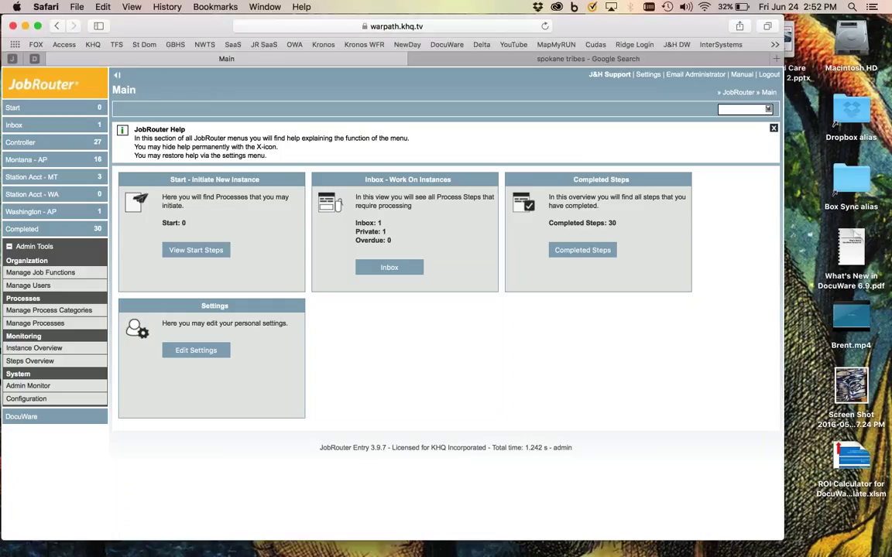
- Open the Admin Monitor from the Admin Tools to view the system information
click(10, 247)
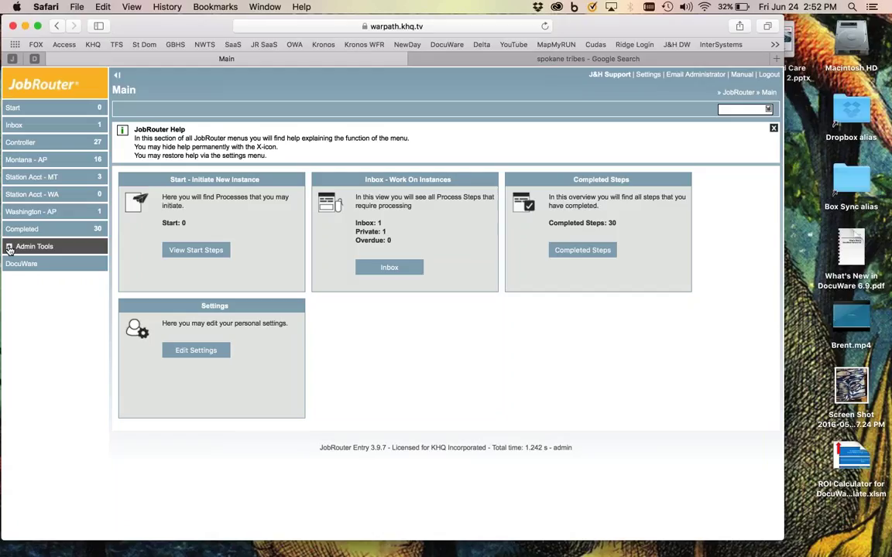
click(10, 247)
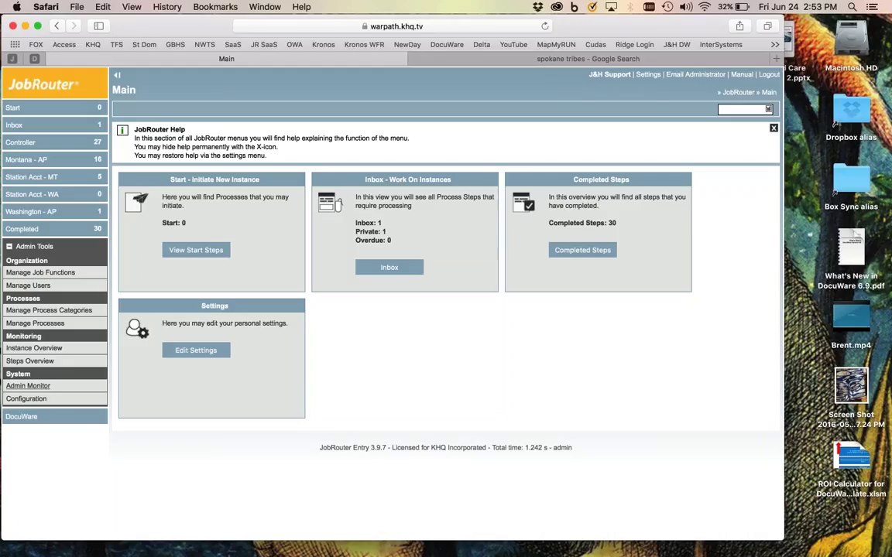
click(28, 386)
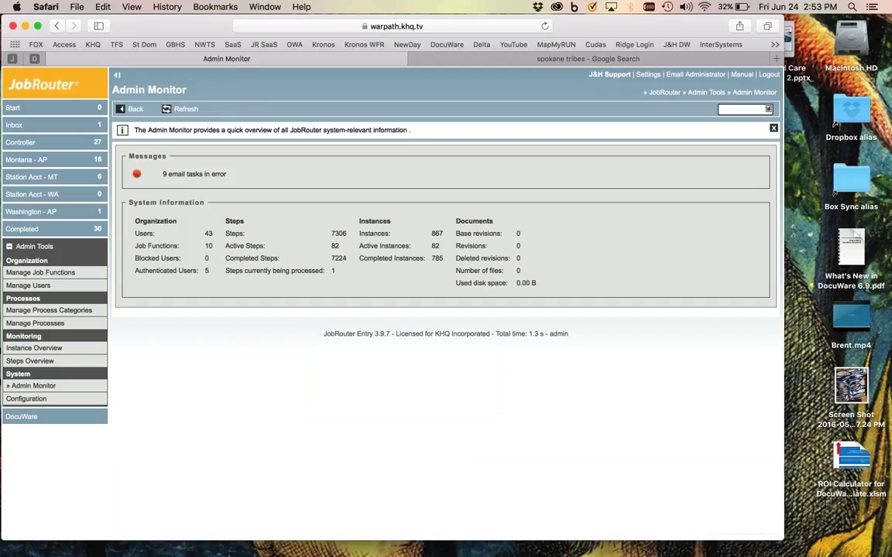
- View the users assigned to the KHQ System Admins job function, and open the user assignments of KHQ_Managers
click(82, 273)
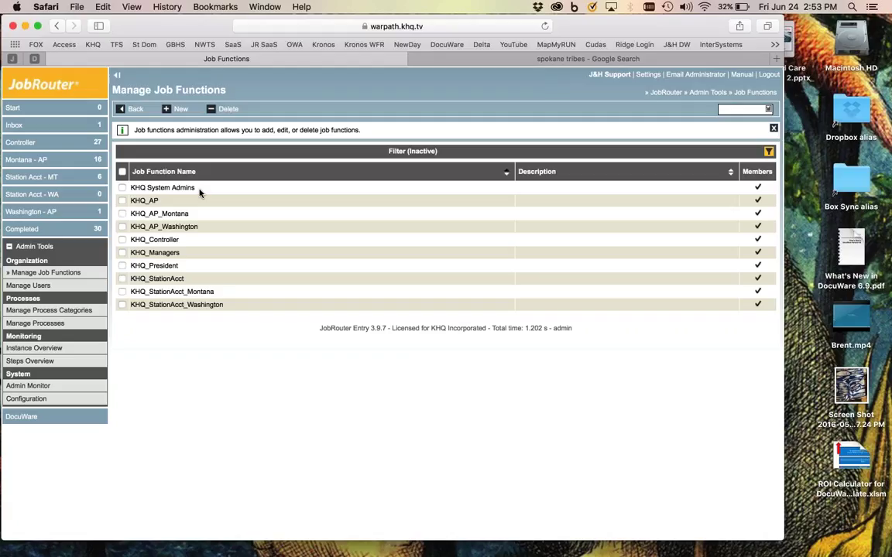
click(181, 172)
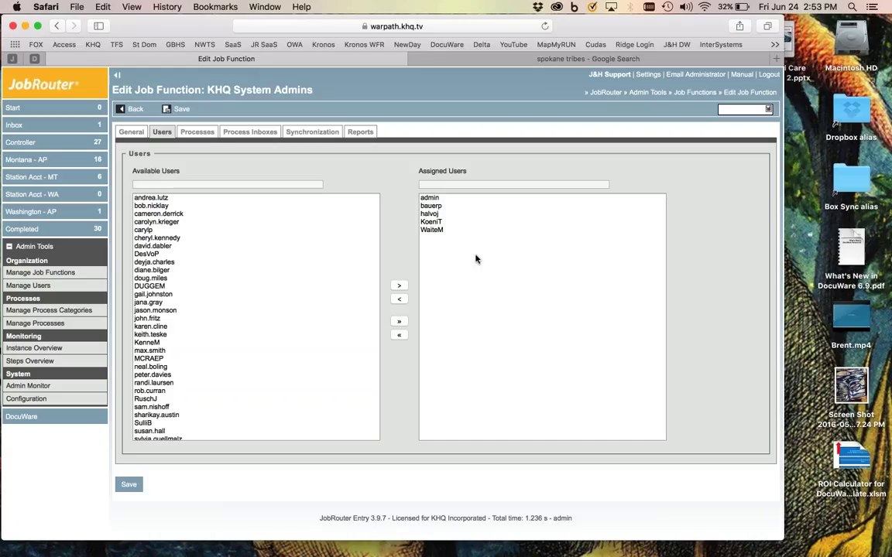
click(155, 295)
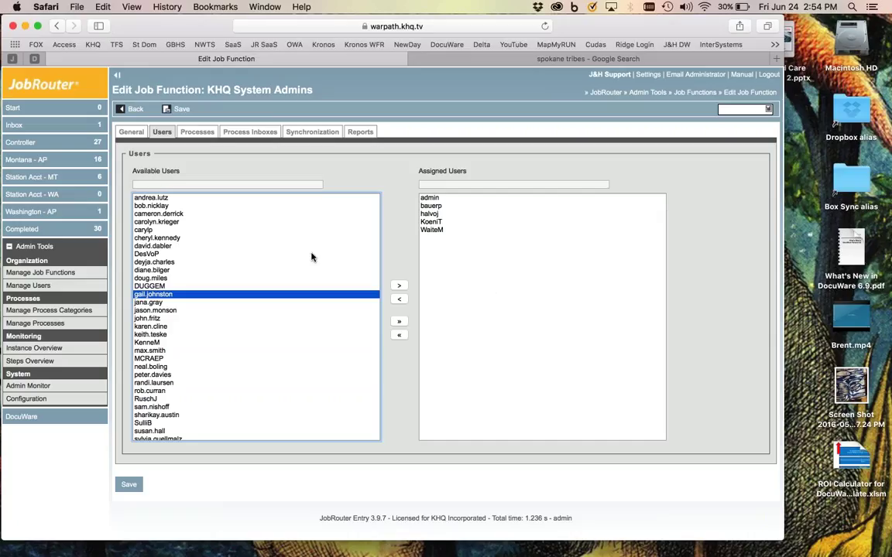
click(135, 109)
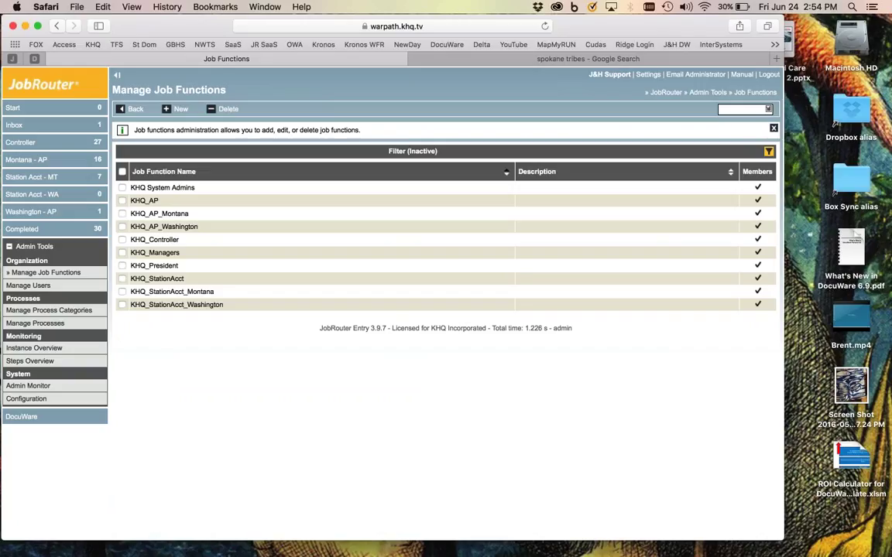
click(161, 254)
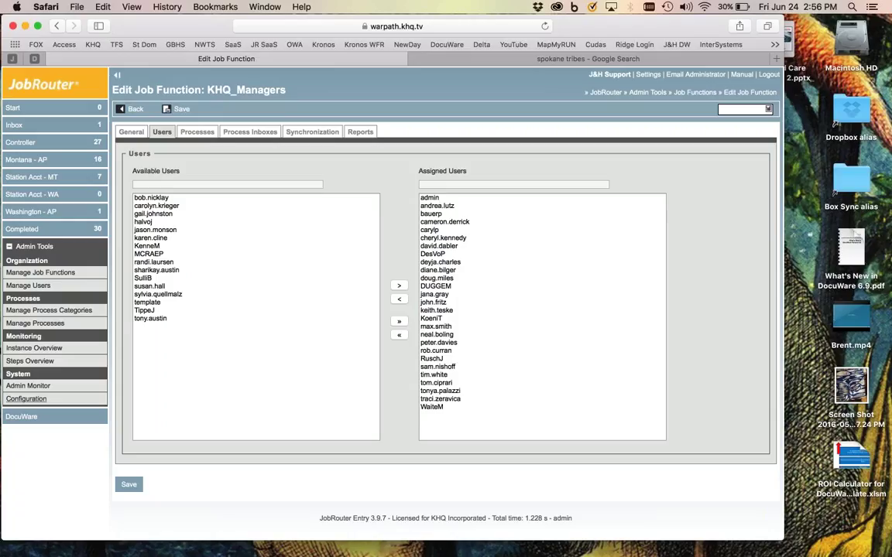
- Enable Start Synchronisation in the LDAP/Active Directory configuration and return to the configuration overview without saving
click(26, 399)
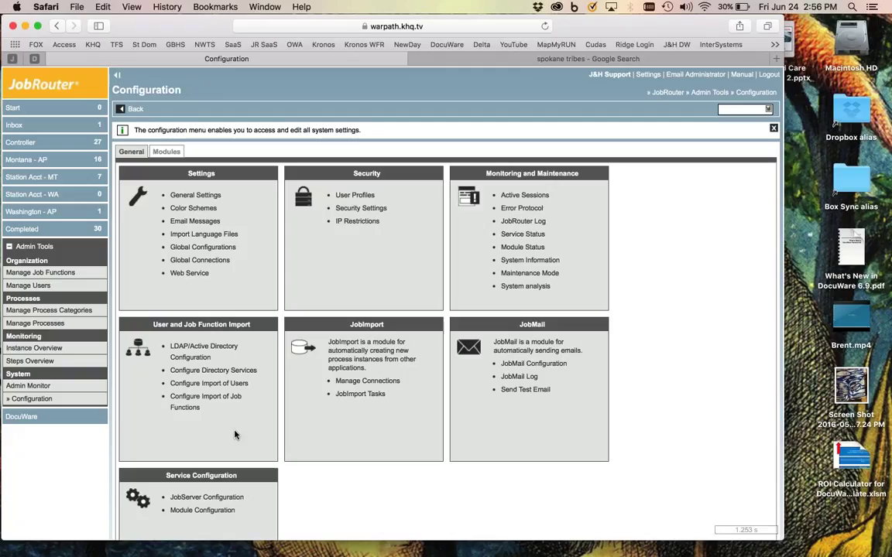
click(199, 351)
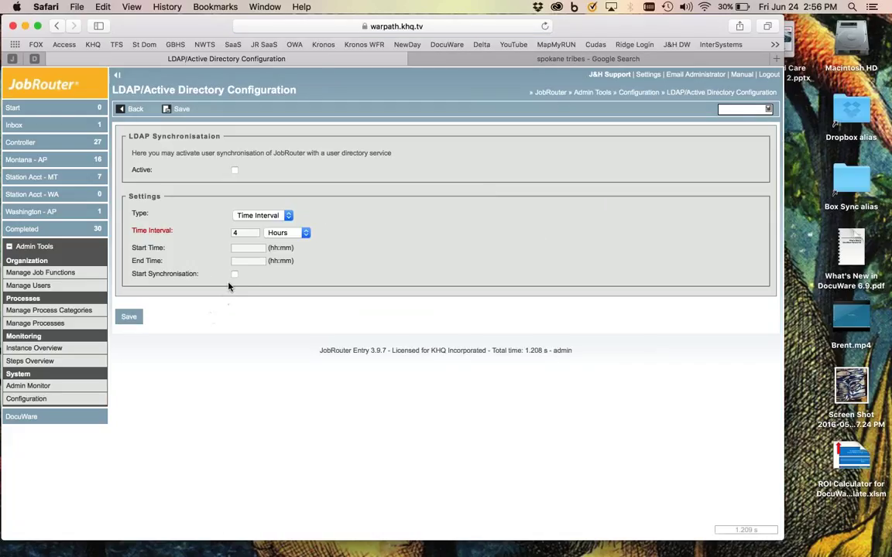
click(234, 275)
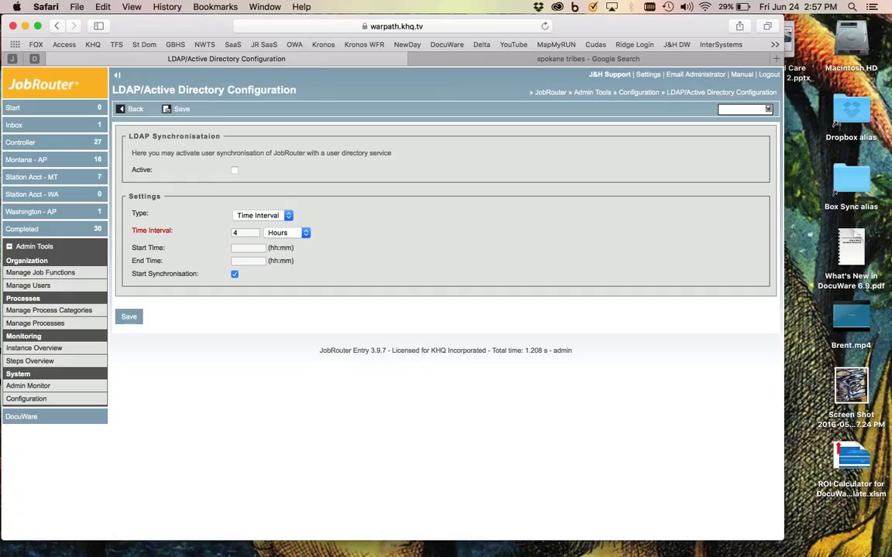
click(135, 112)
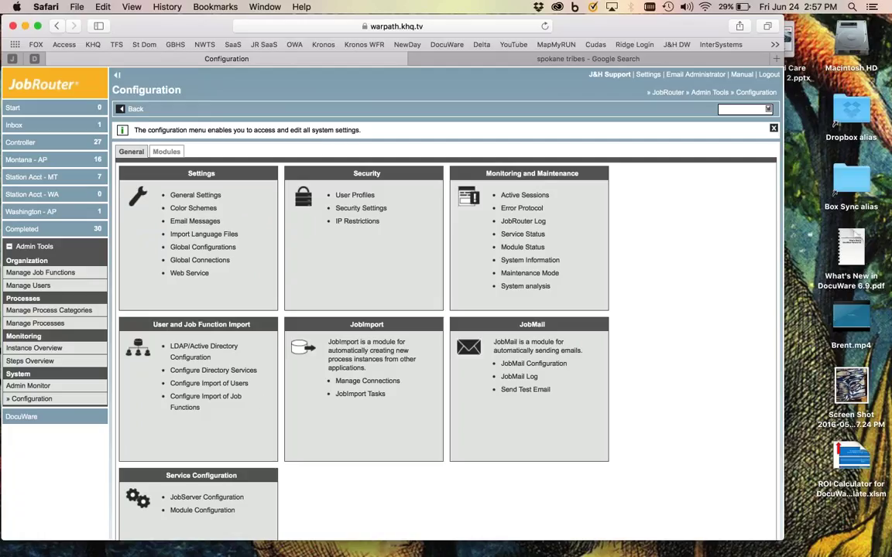
- Review the available and assigned users of the KHQ_Managers job function and return to the job functions list
click(41, 273)
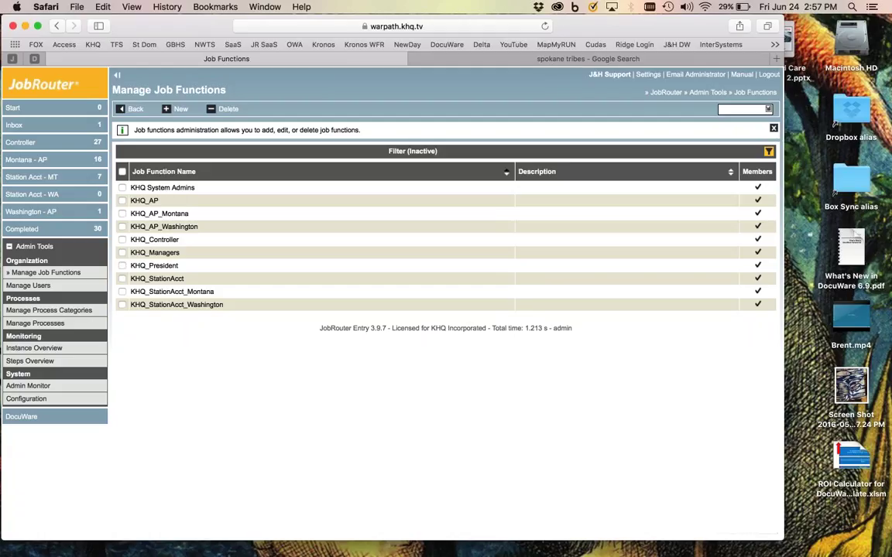
click(168, 253)
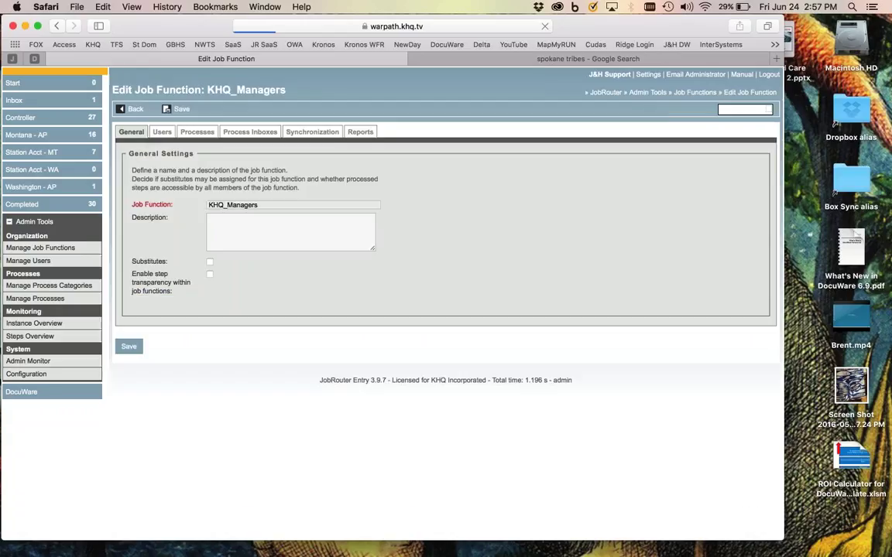
click(163, 133)
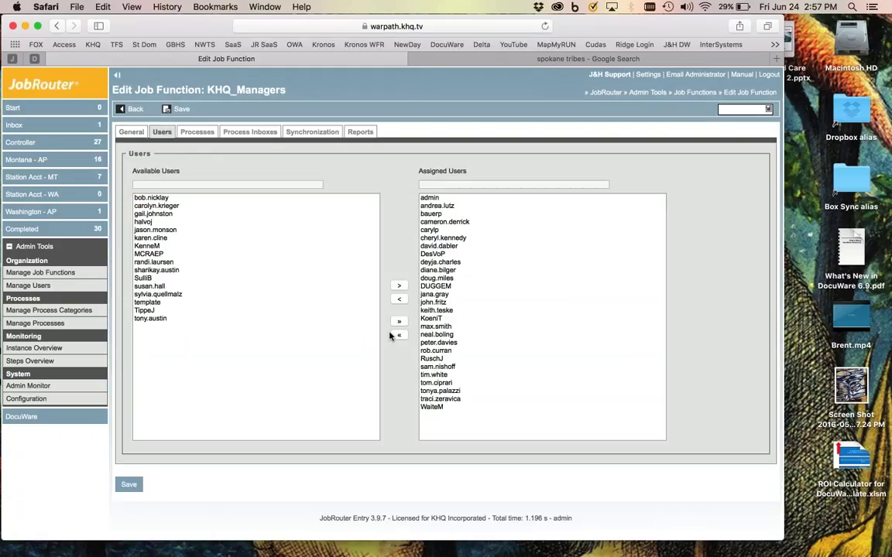
click(155, 262)
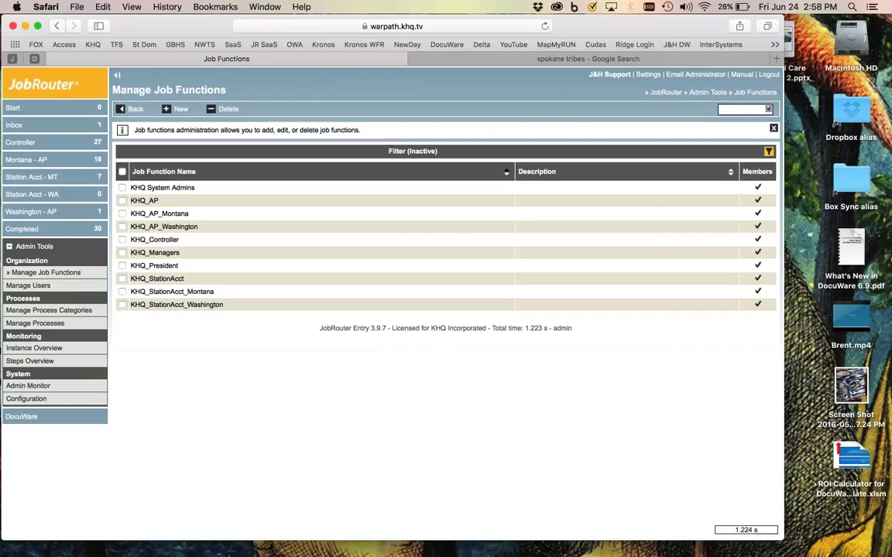
- Assign one more available user to the KHQ_Controller job function
click(170, 252)
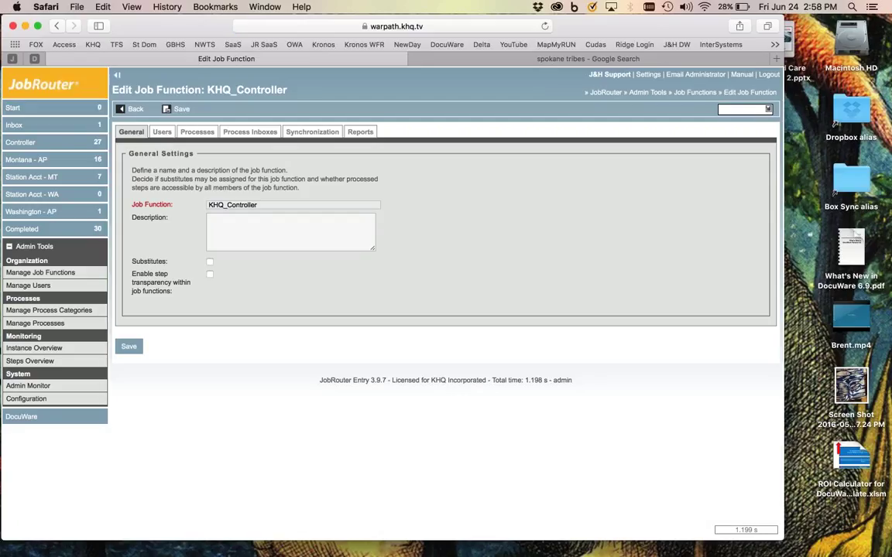
click(165, 133)
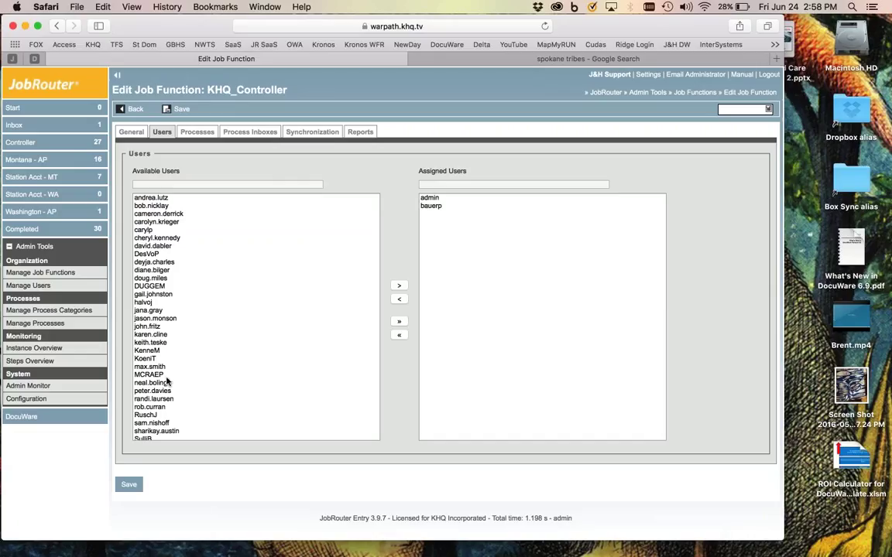
click(148, 359)
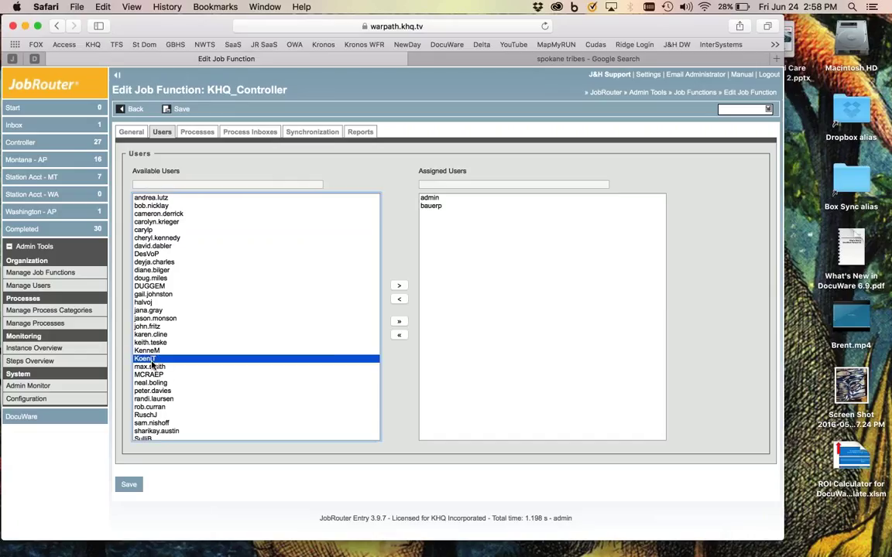
click(399, 286)
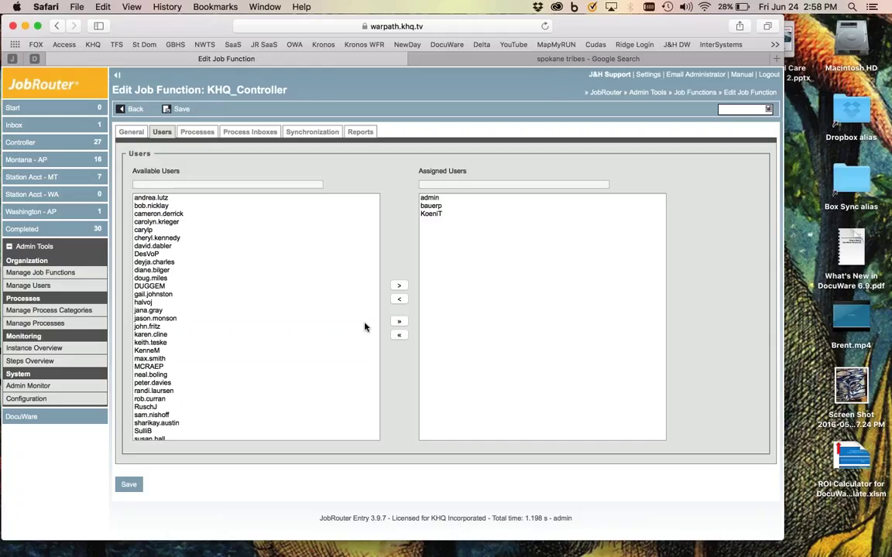
- Remove the newly added user from the KHQ_Controller job function and return to the job functions list without saving
click(421, 293)
click(401, 302)
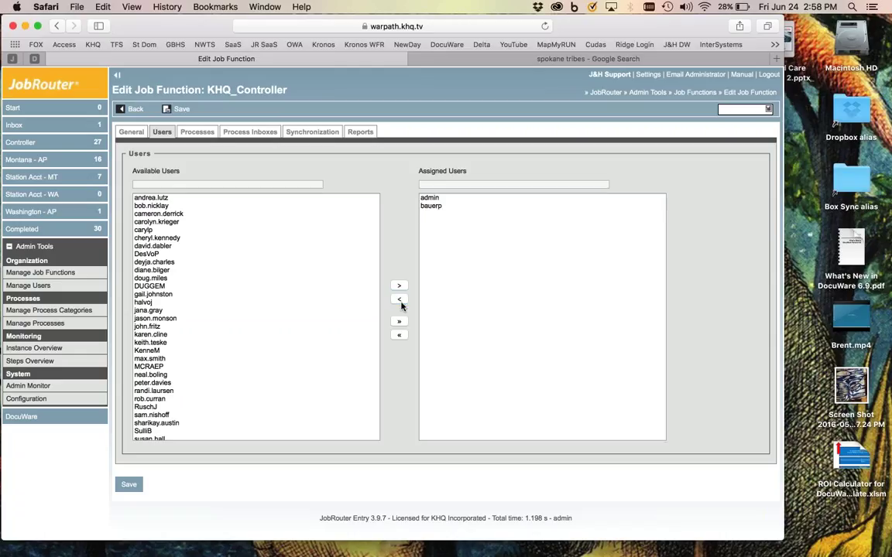
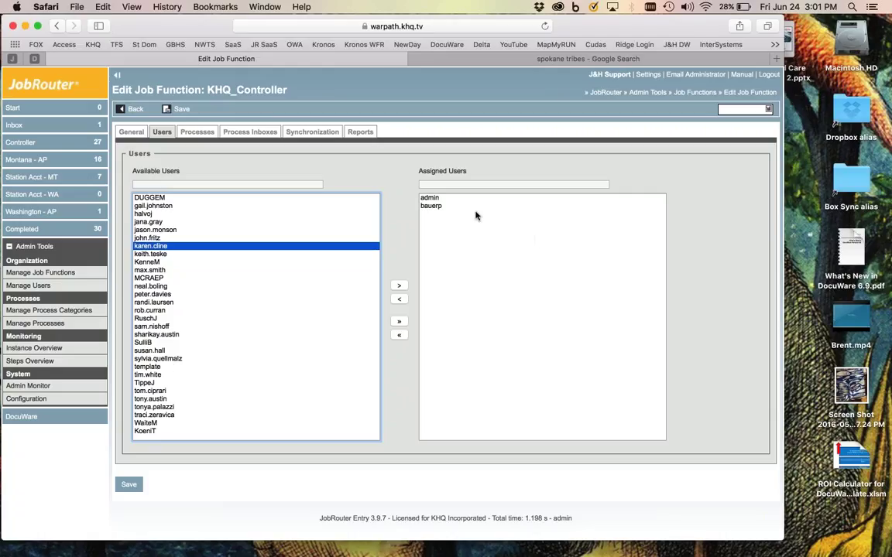
click(438, 199)
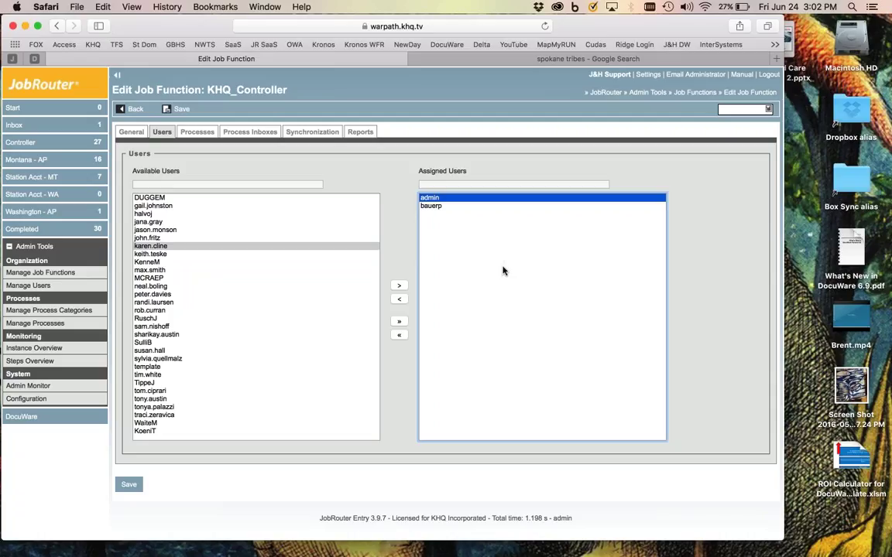
click(128, 109)
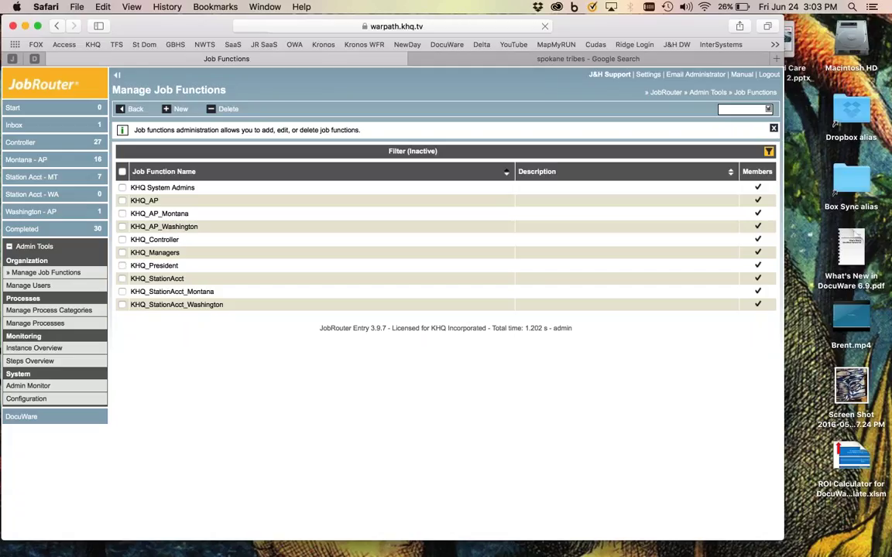
- View the users assigned to the KHQ_StationAcct job function and go back to the job functions list
click(178, 227)
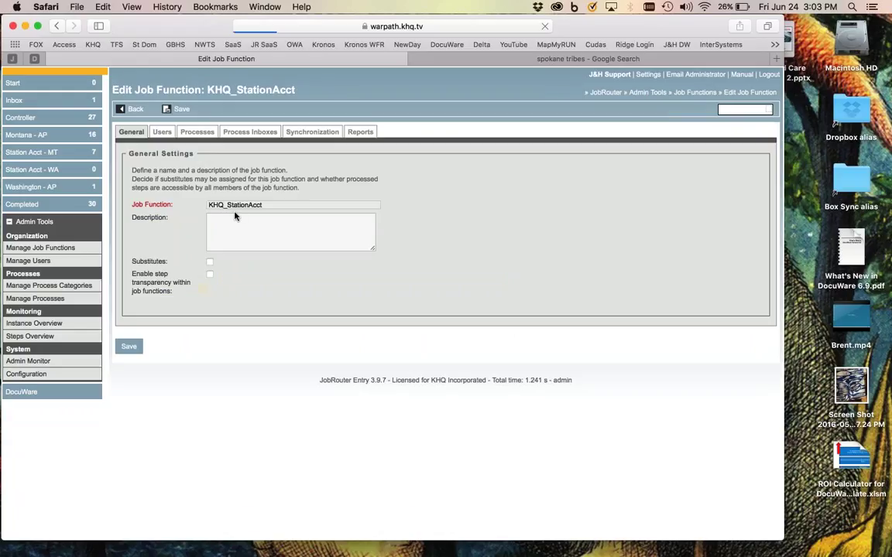
click(162, 132)
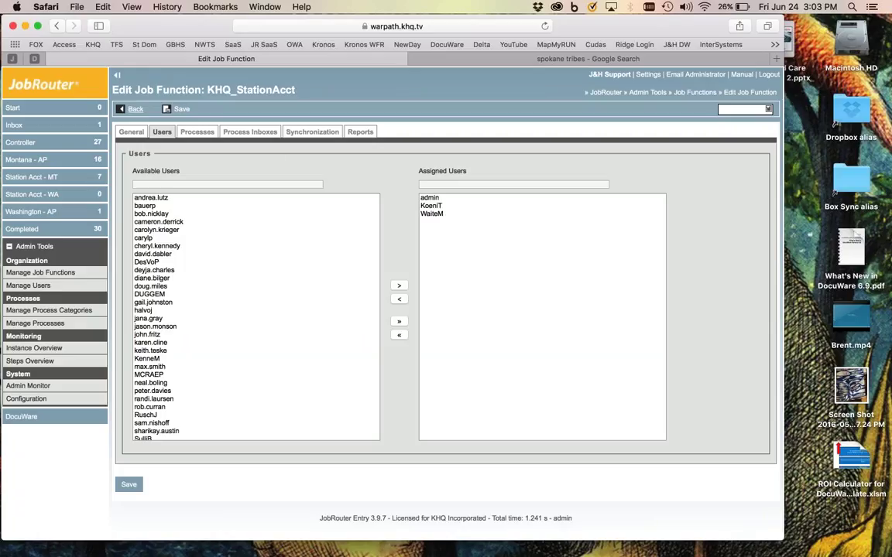
click(135, 109)
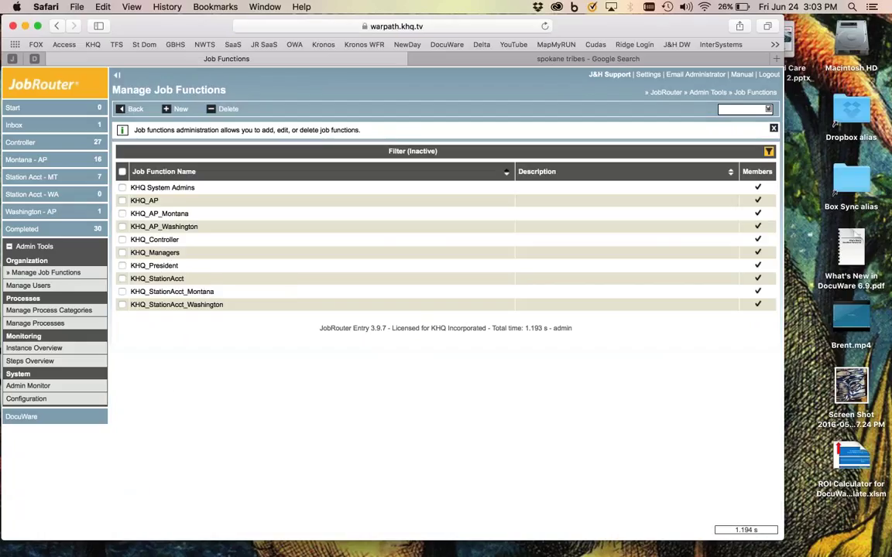
click(172, 266)
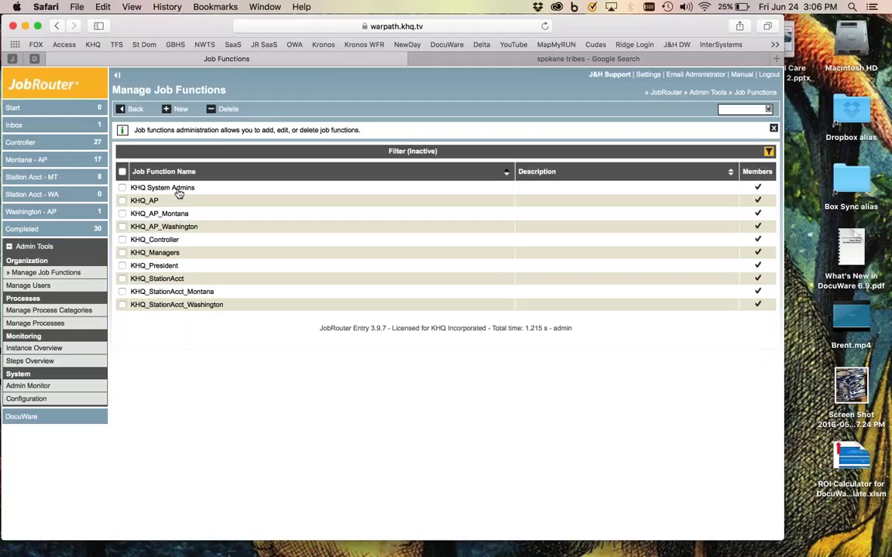
- Examine the complete user list in Manage Users, leaving no user selected
click(28, 286)
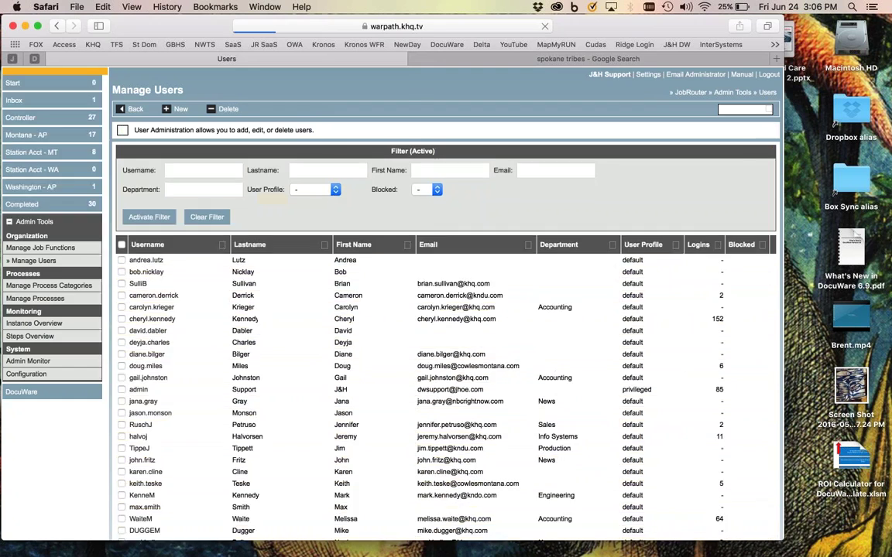
scroll(564, 348, down, 10)
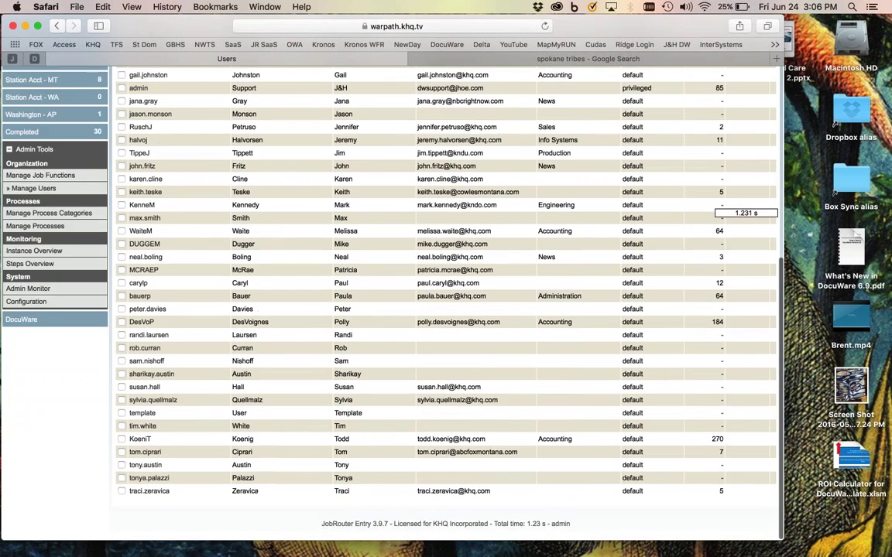
scroll(397, 246, up, 10)
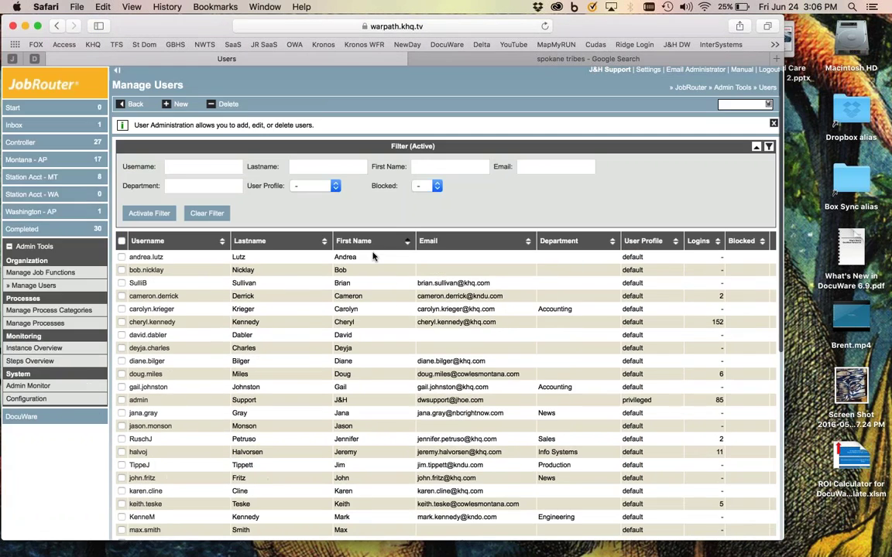
scroll(372, 256, down, 10)
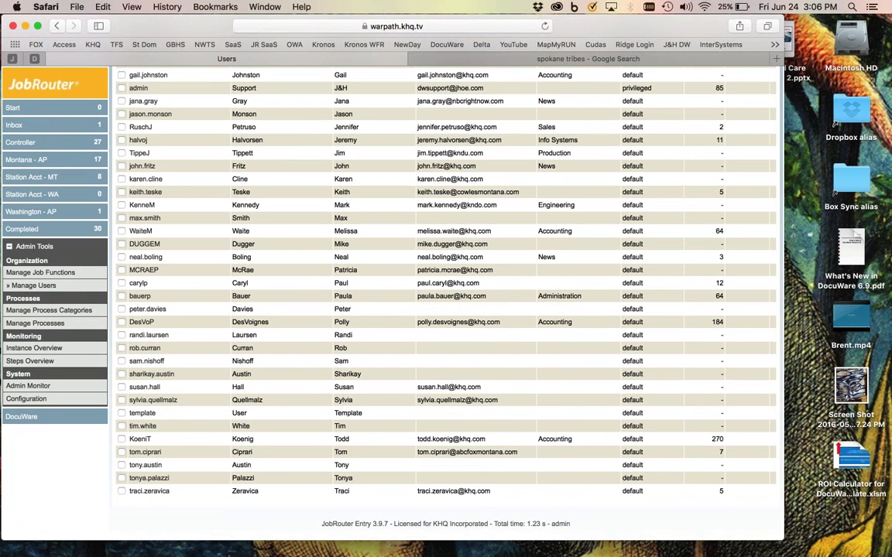
scroll(406, 246, up, 10)
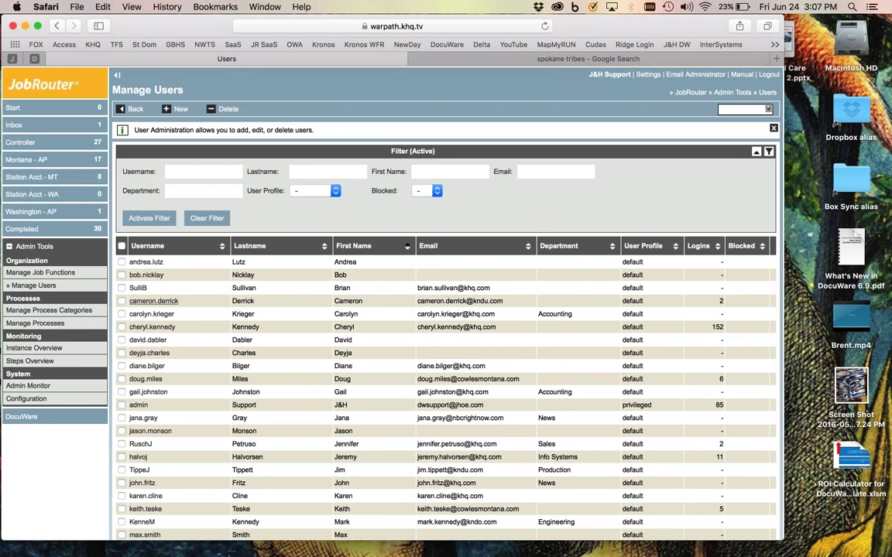
scroll(445, 310, down, 10)
scroll(445, 294, up, 10)
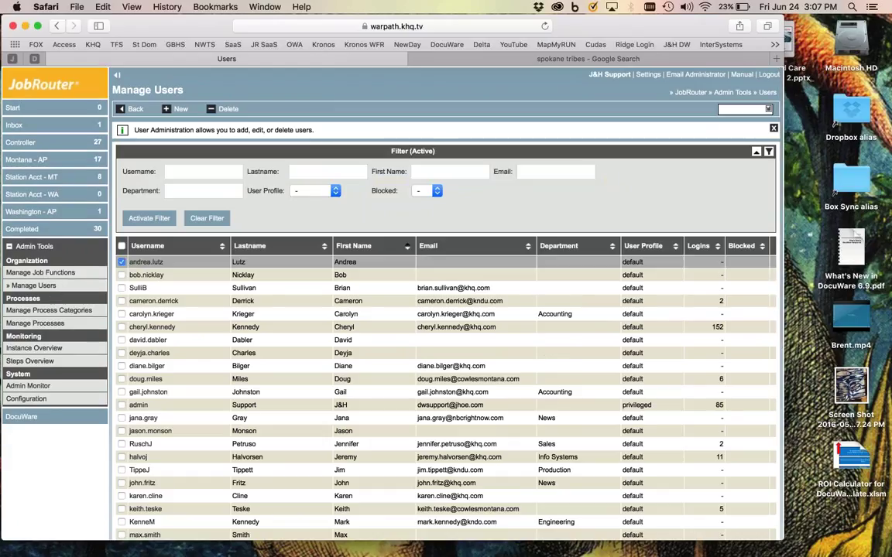
click(121, 262)
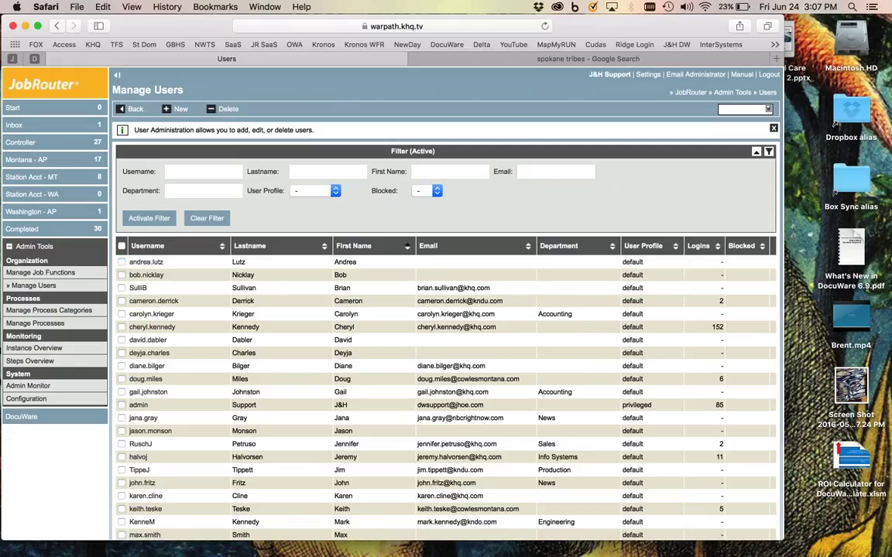
- Review the security settings of the user with the abcfoxmontana.com e-mail domain, clearing the requirement to provide a new password
scroll(189, 398, down, 10)
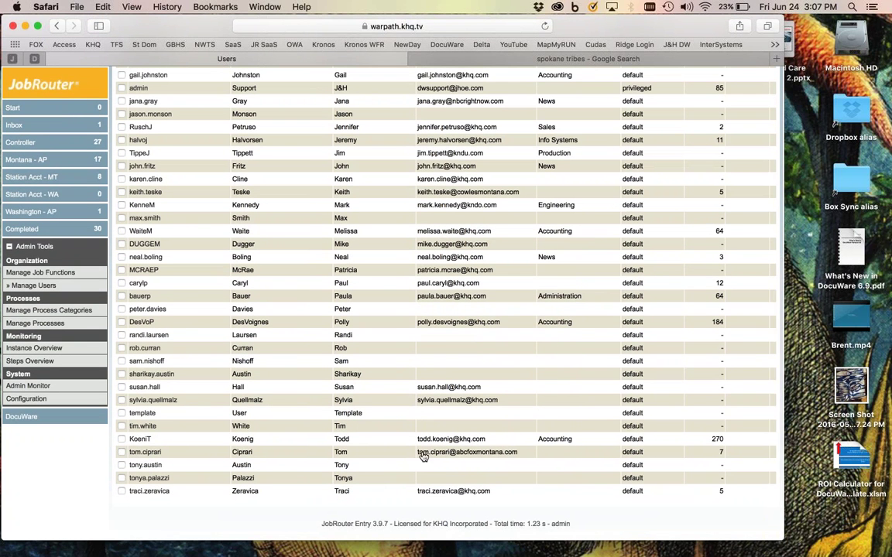
click(145, 452)
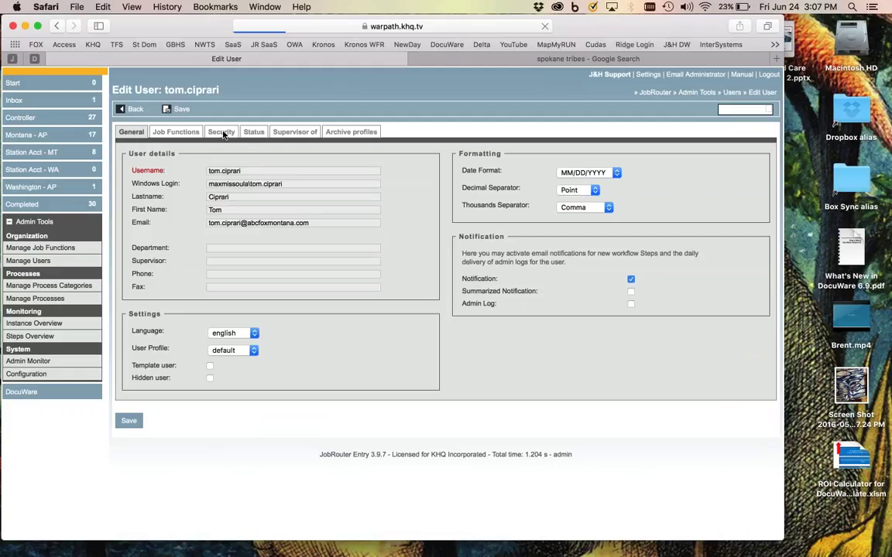
click(222, 132)
click(261, 171)
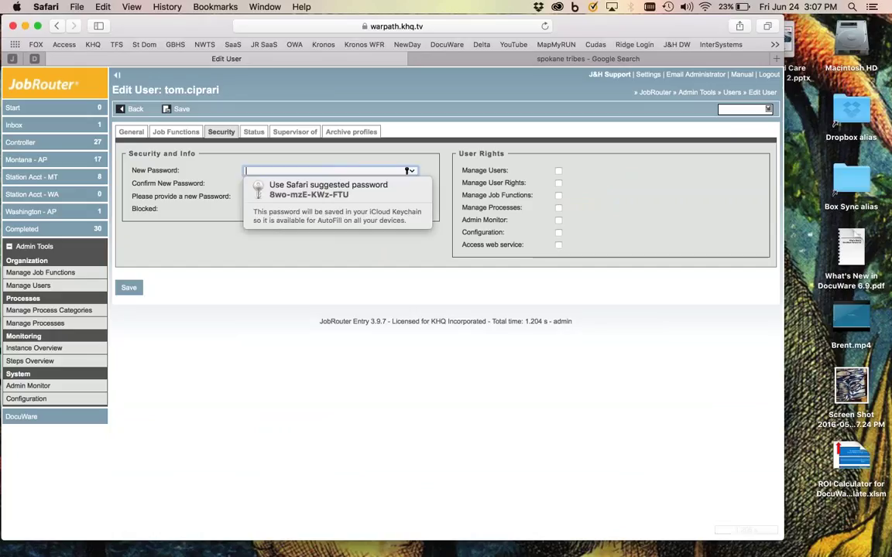
click(309, 274)
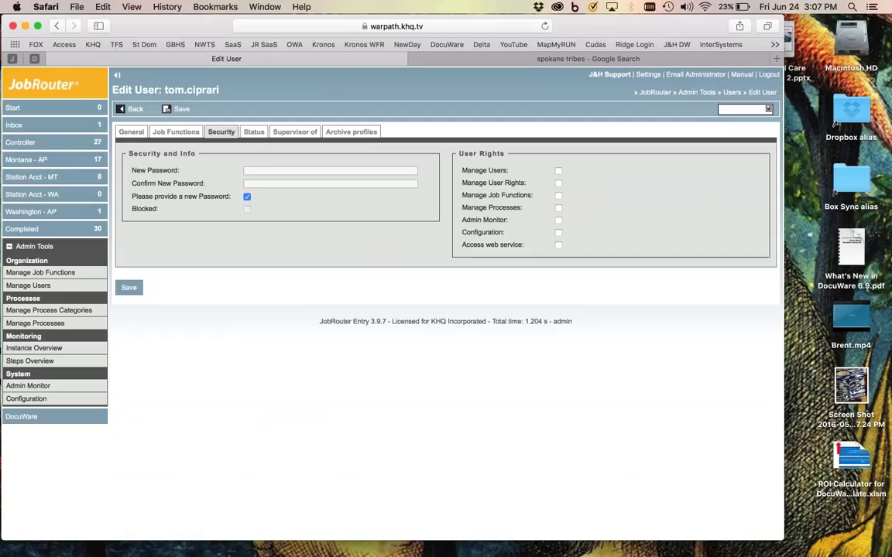
click(247, 198)
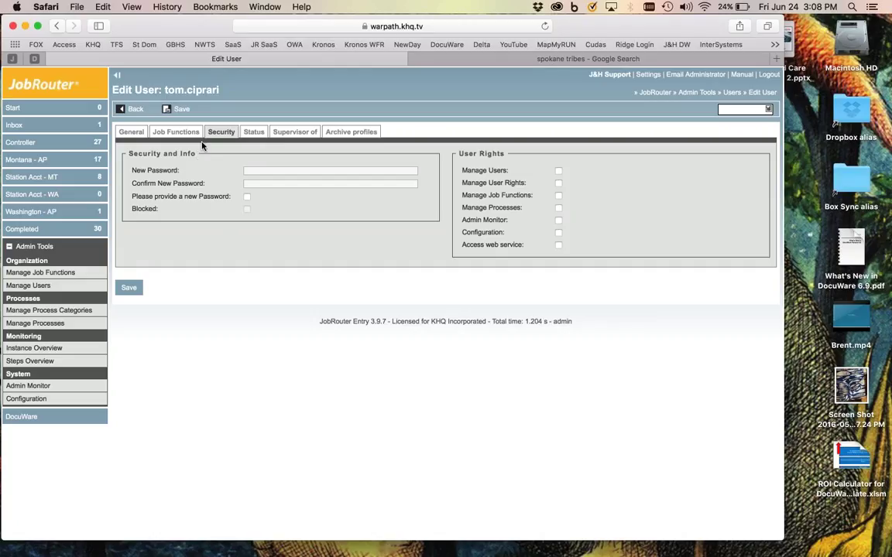
- View the same user's available and assigned job functions and return to the user list without saving
click(176, 132)
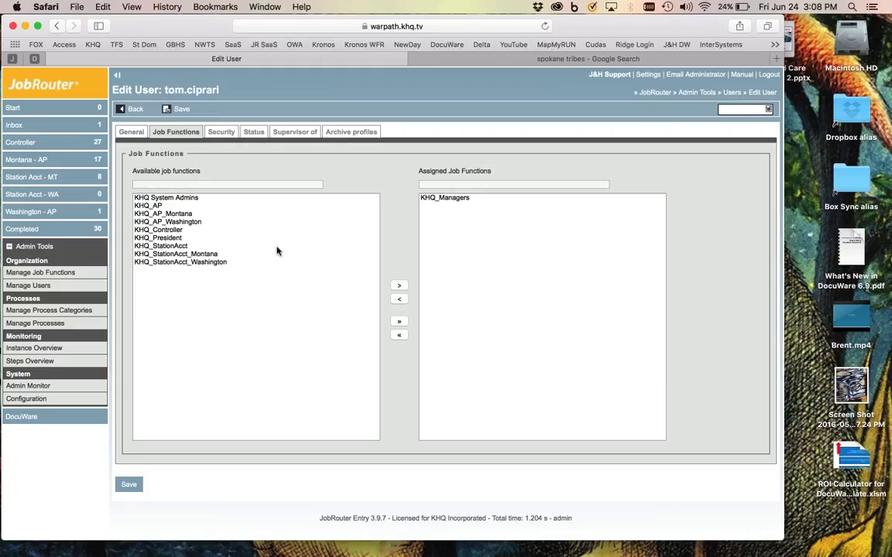
click(132, 111)
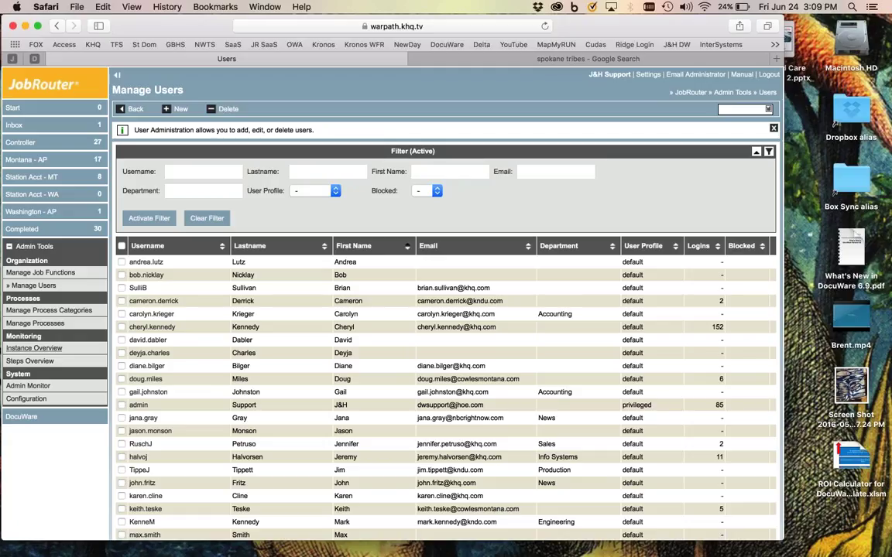
- Open the Instance Overview, view the history of instance 867, and close it
click(35, 350)
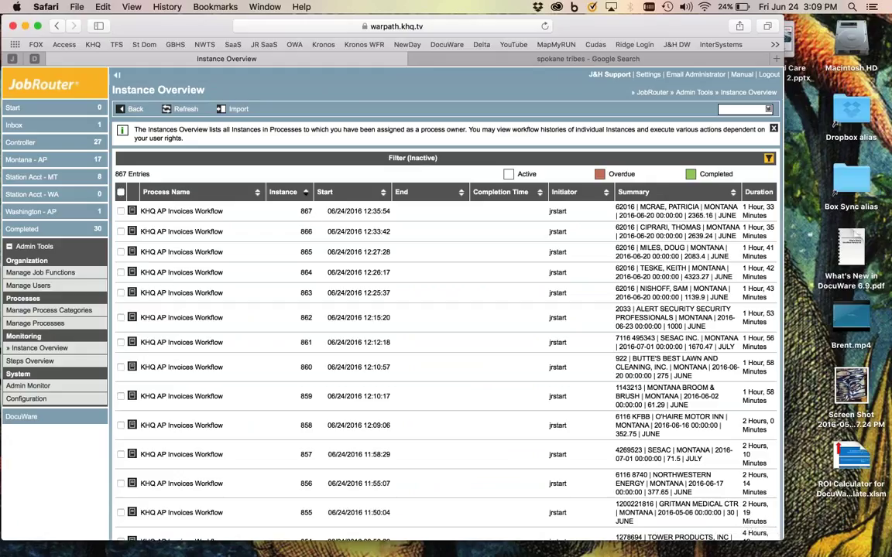
click(326, 177)
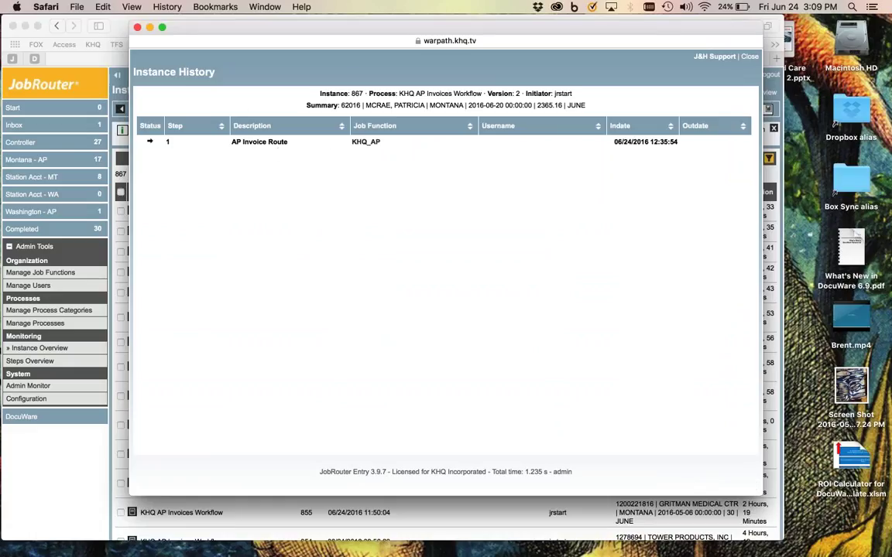
click(137, 28)
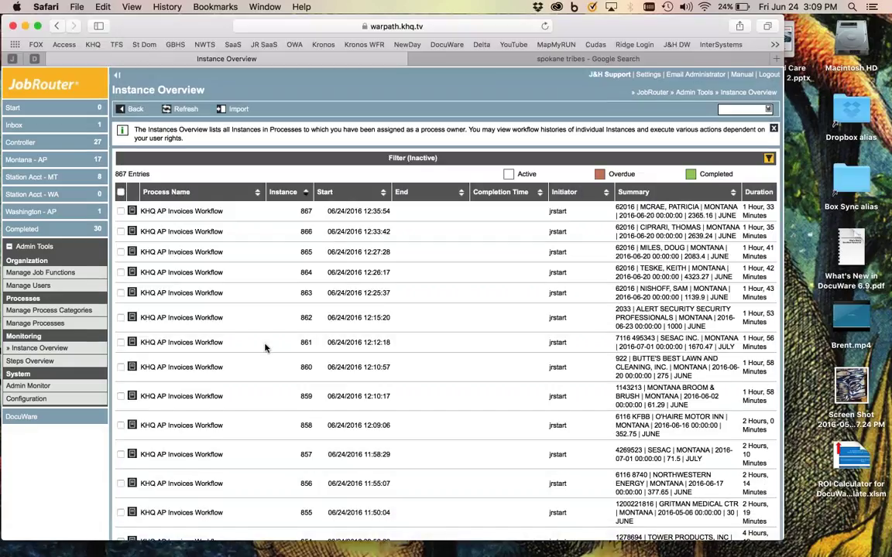
- Find instance 832 among the older KHQ AP Invoices Workflow instances, view its history, and return to the start of the list
scroll(265, 348, down, 10)
scroll(265, 349, down, 14)
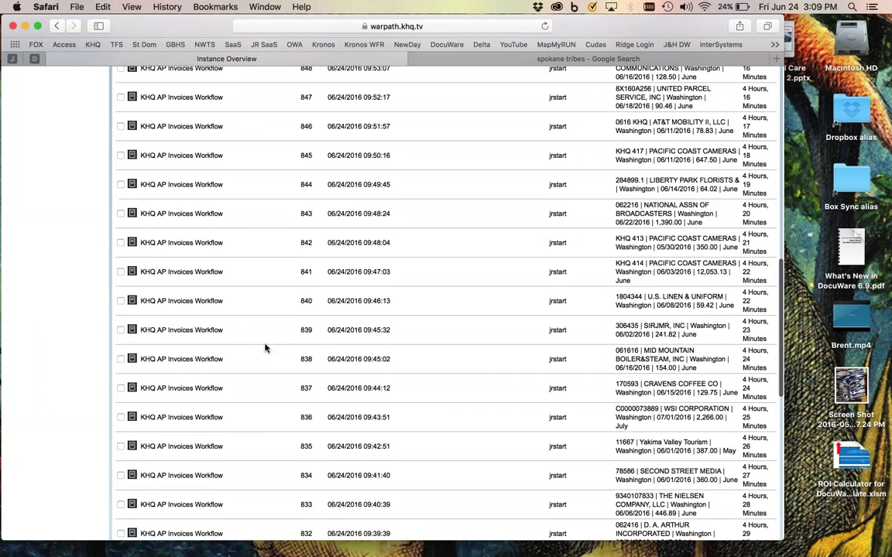
click(204, 294)
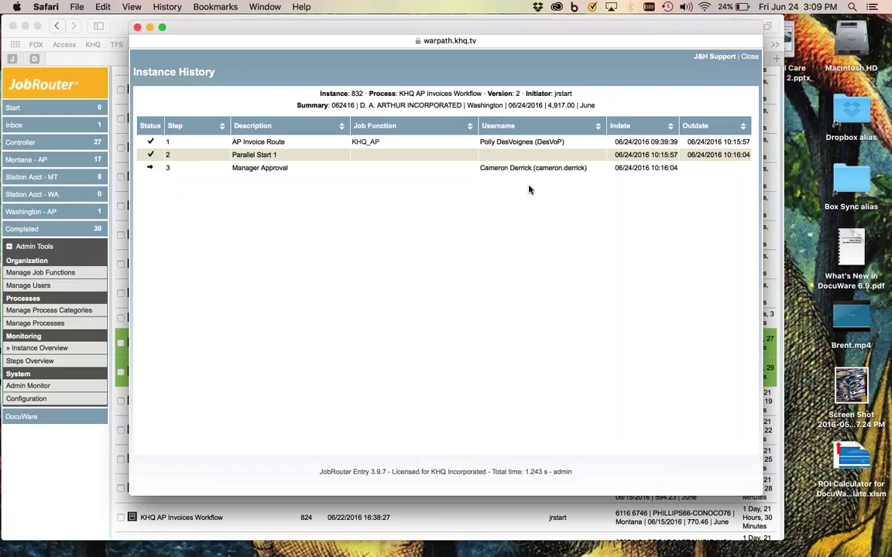
click(122, 27)
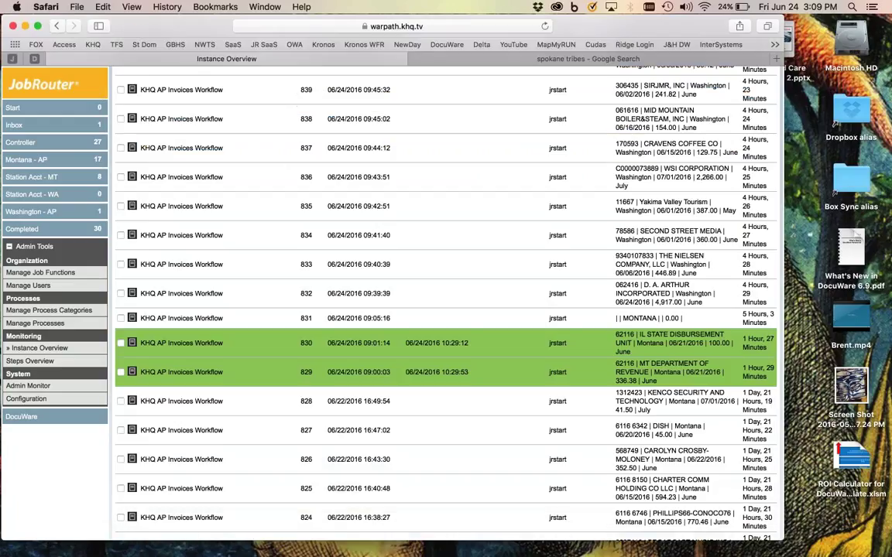
scroll(446, 302, up, 15)
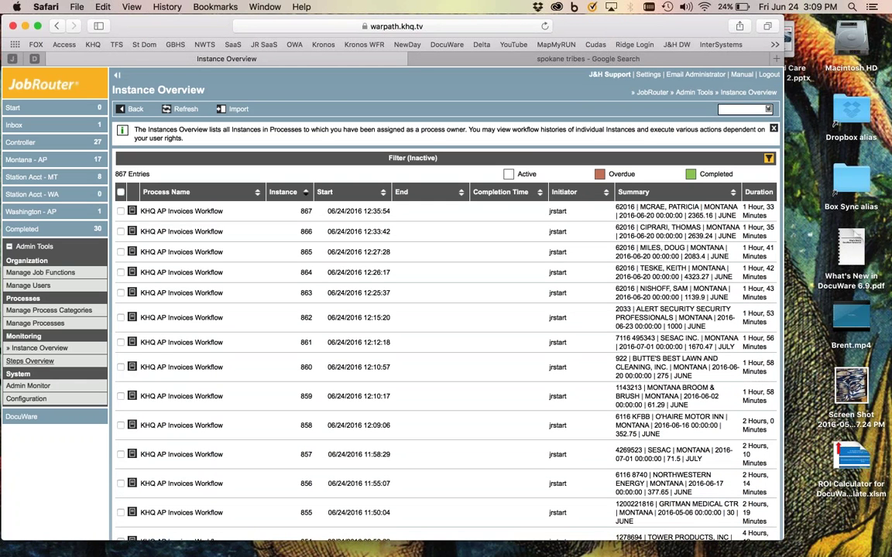
- Open the Step Overview and filter it to instance 831
click(31, 362)
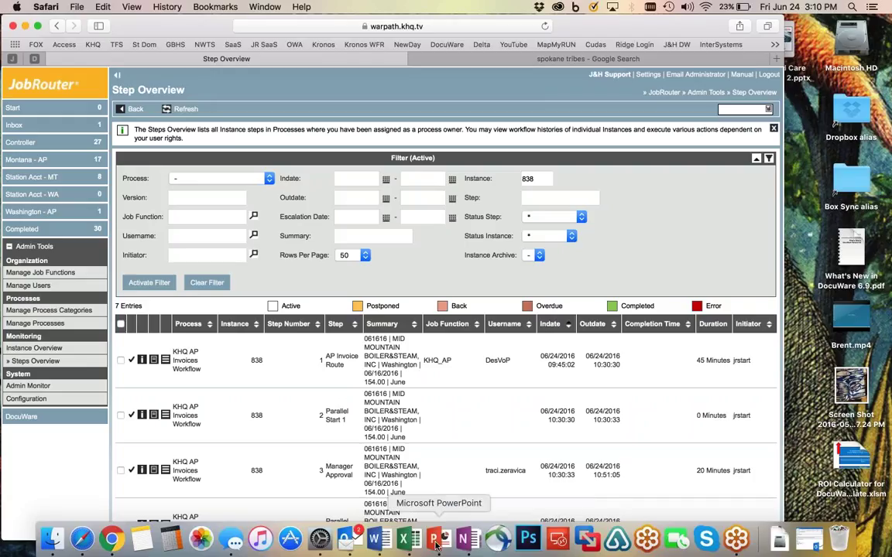
click(537, 178)
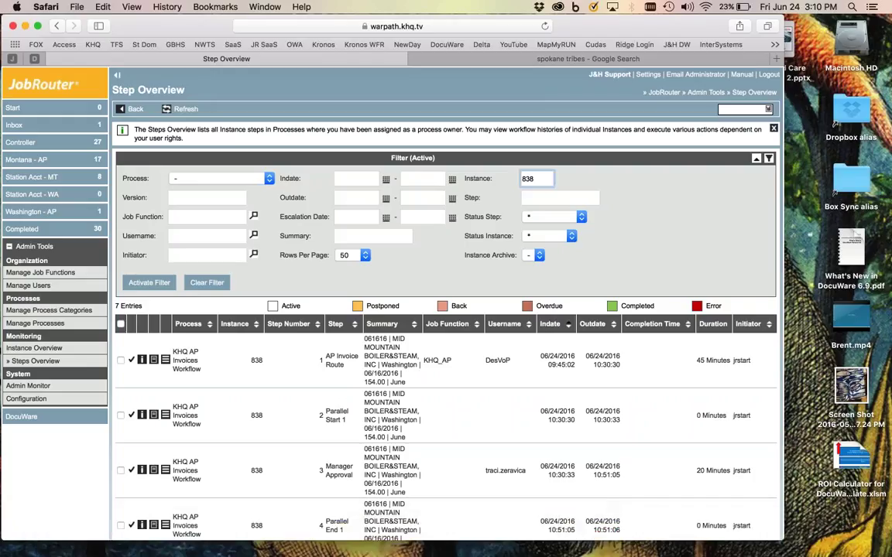
key(BackSpace)
text(1)
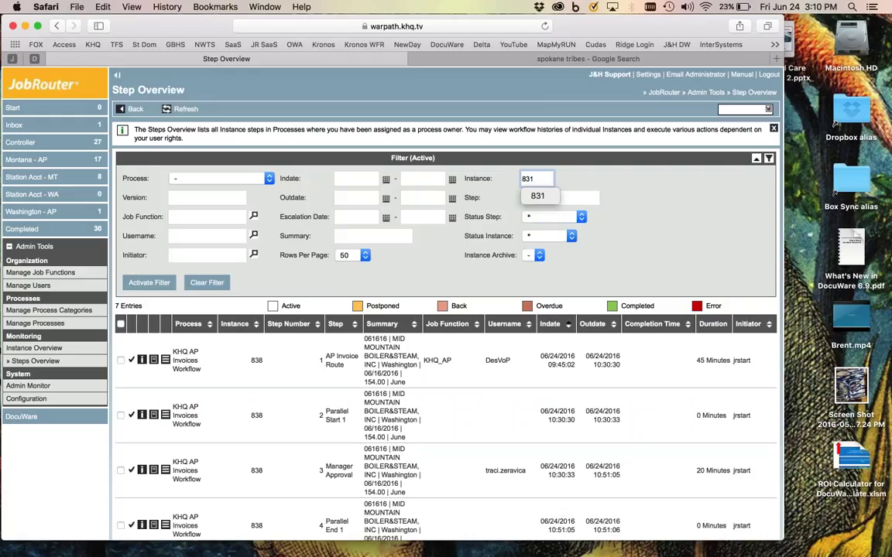
click(744, 201)
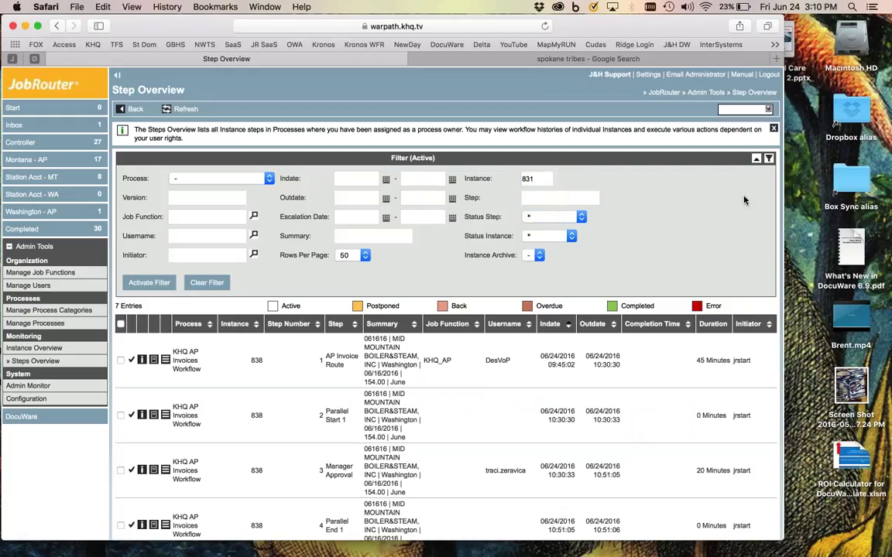
key(Return)
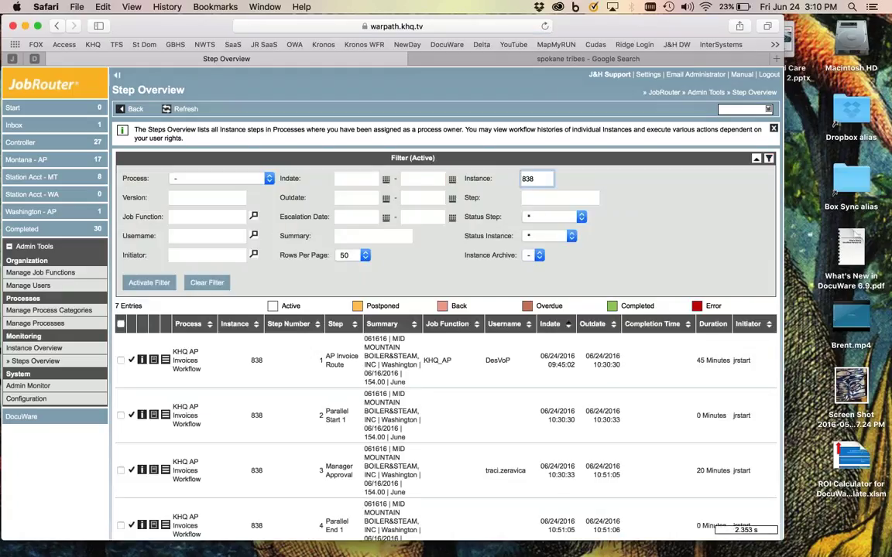
key(BackSpace)
text(1)
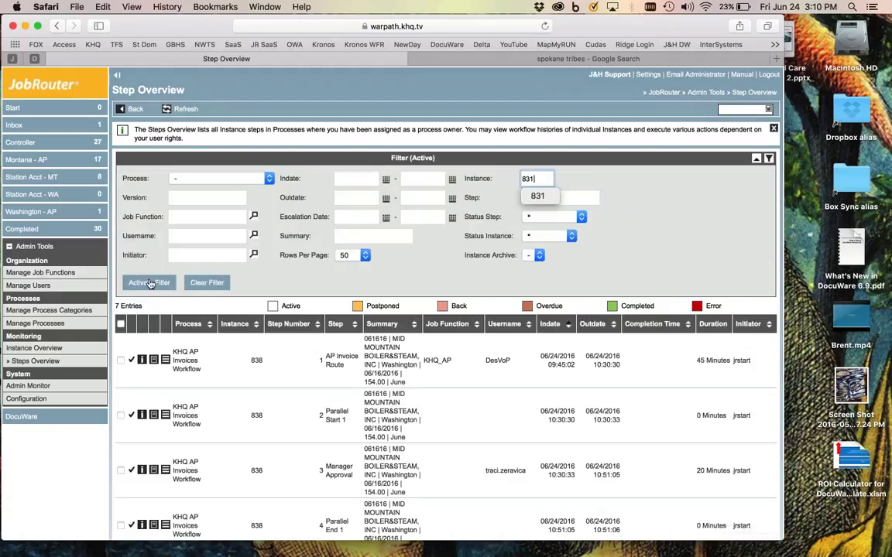
click(151, 284)
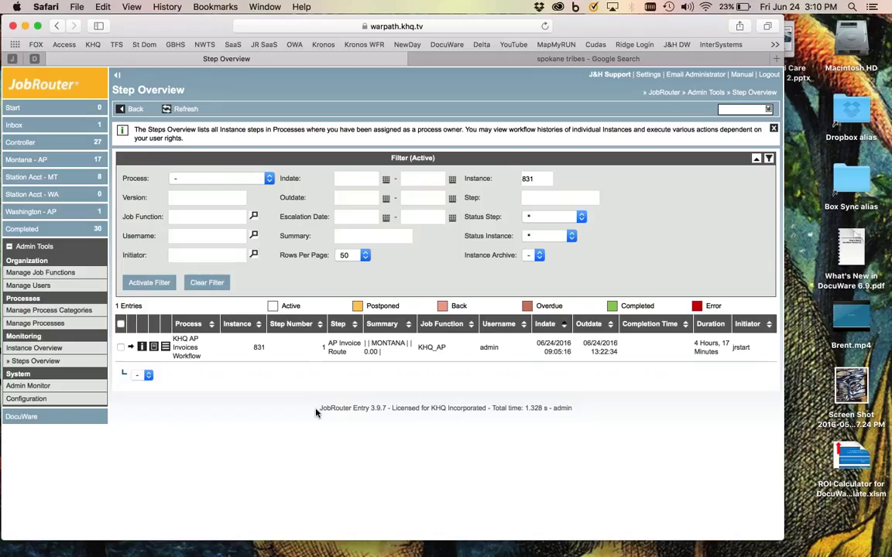
- Select the AP Invoice Route step of instance 831, view the available step actions, and deselect it without choosing one
click(121, 349)
click(121, 348)
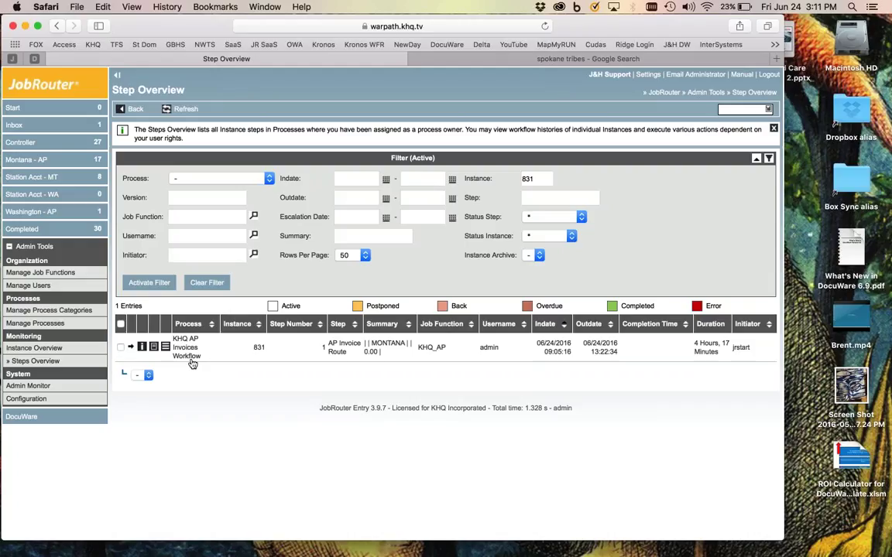
click(120, 347)
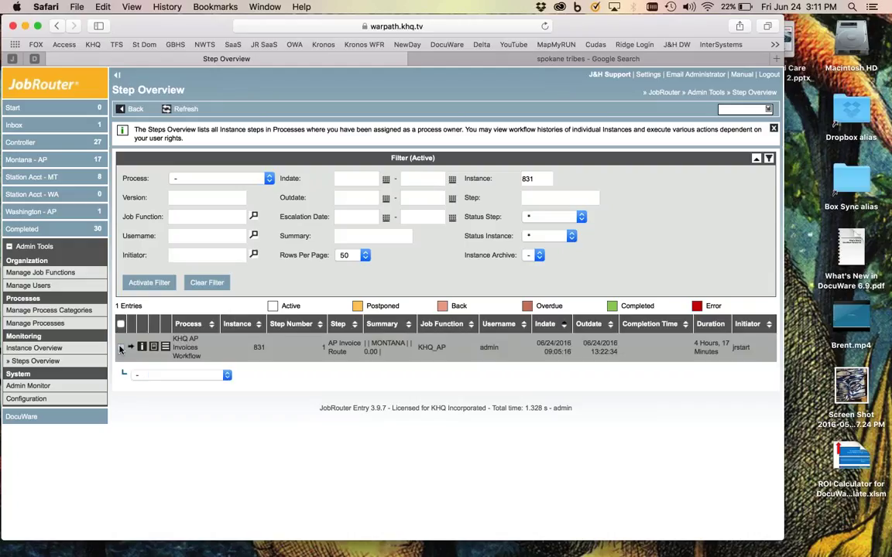
click(172, 377)
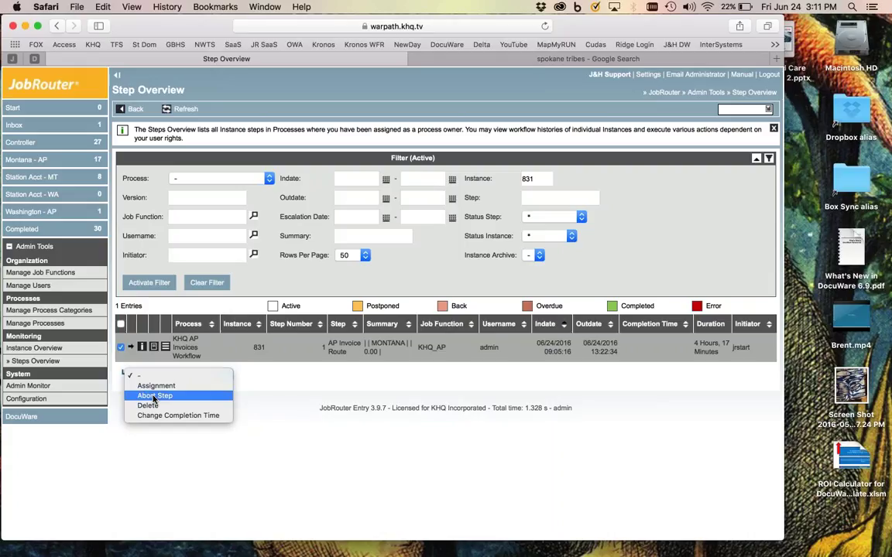
key(Escape)
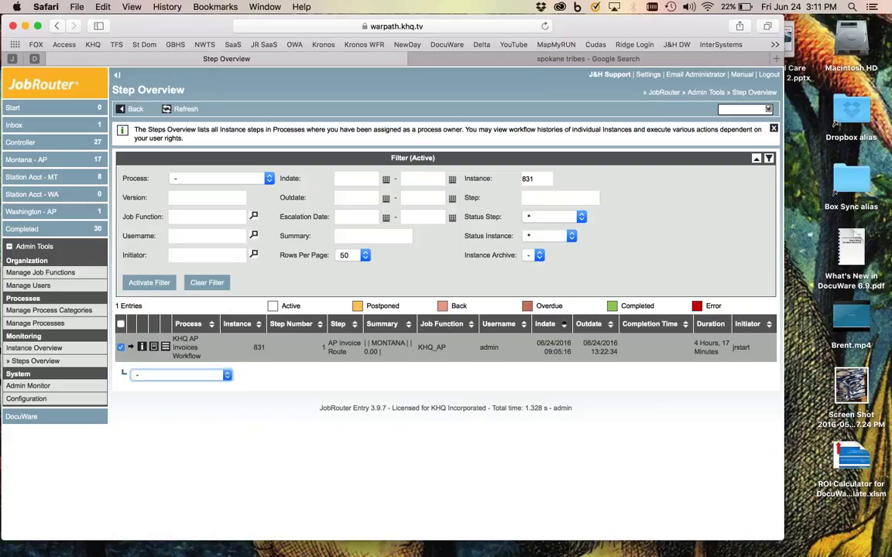
click(120, 349)
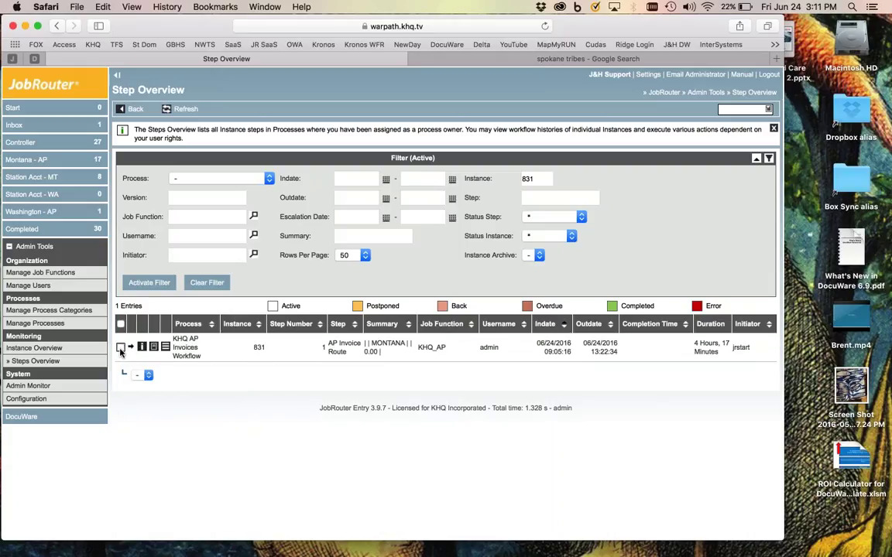
- Draft an assignment of instance 831's AP Invoice Route step to a named user, with a comment about re-routing at their request, and cancel it
click(120, 348)
click(138, 376)
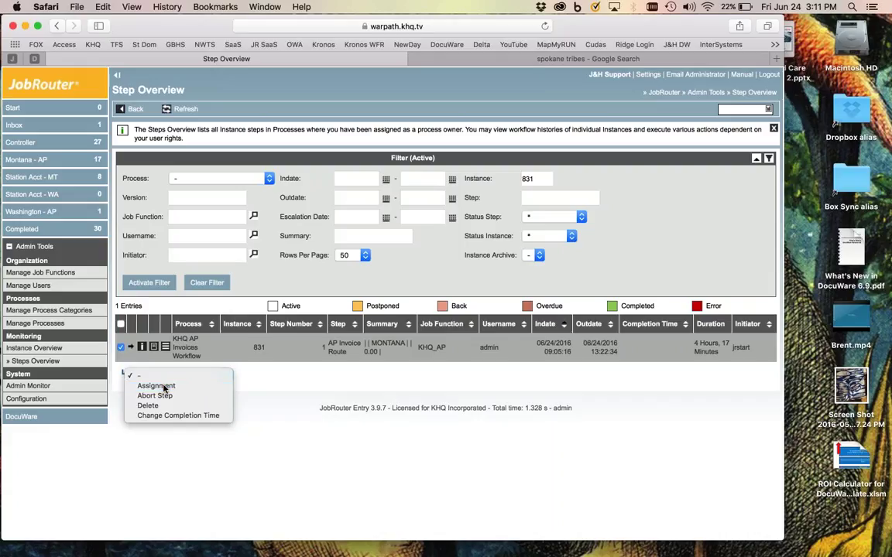
click(158, 386)
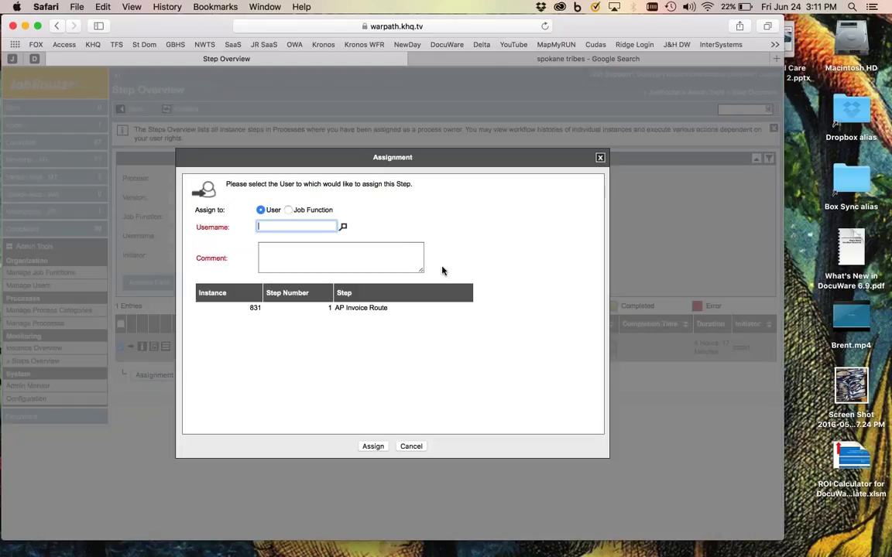
text(paula)
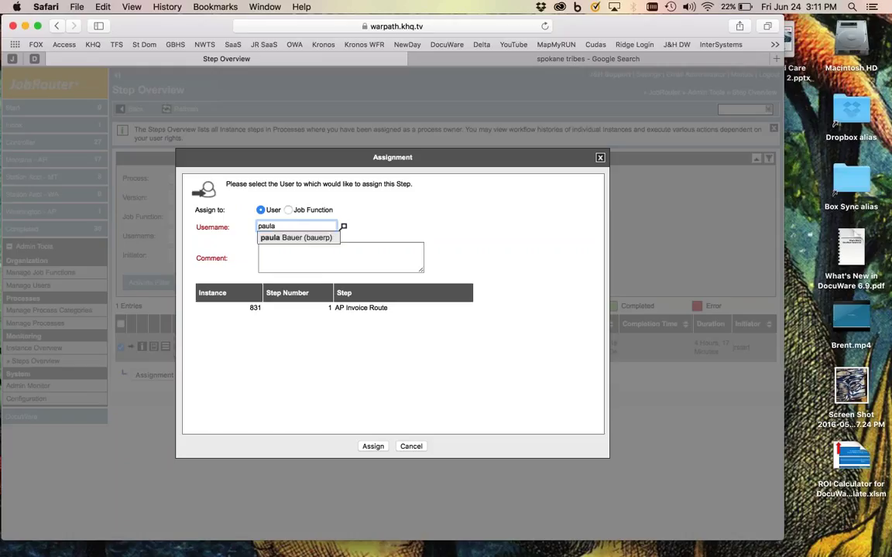
click(318, 239)
click(328, 264)
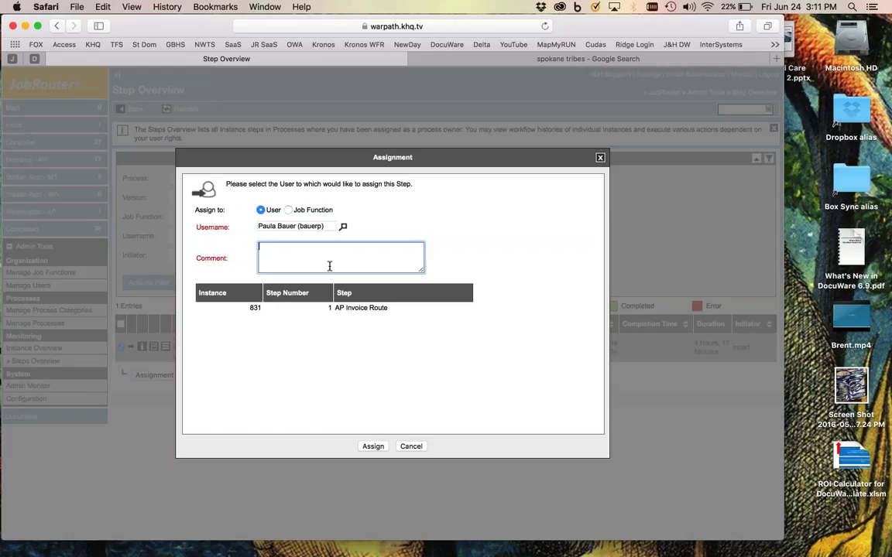
text(Re-routing based on Paual)
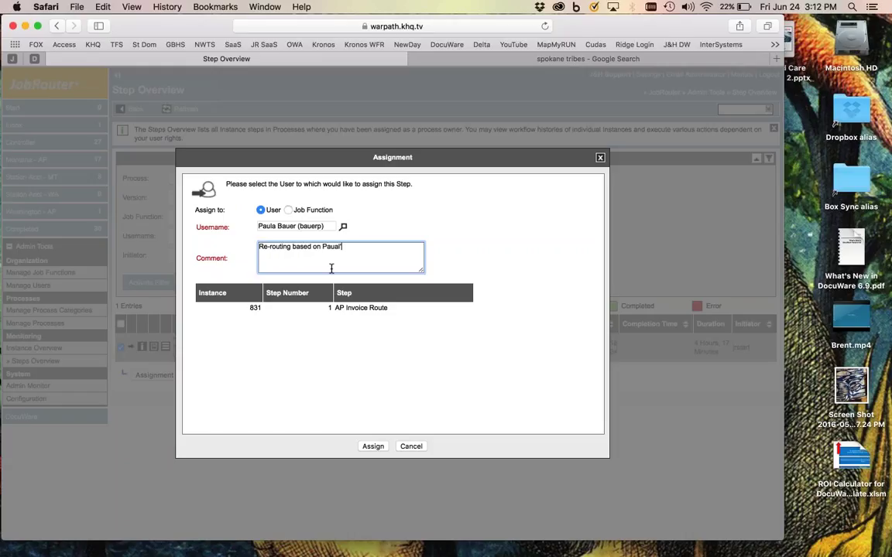
key(BackSpace)
key(BackSpace)
text(la's request)
click(411, 446)
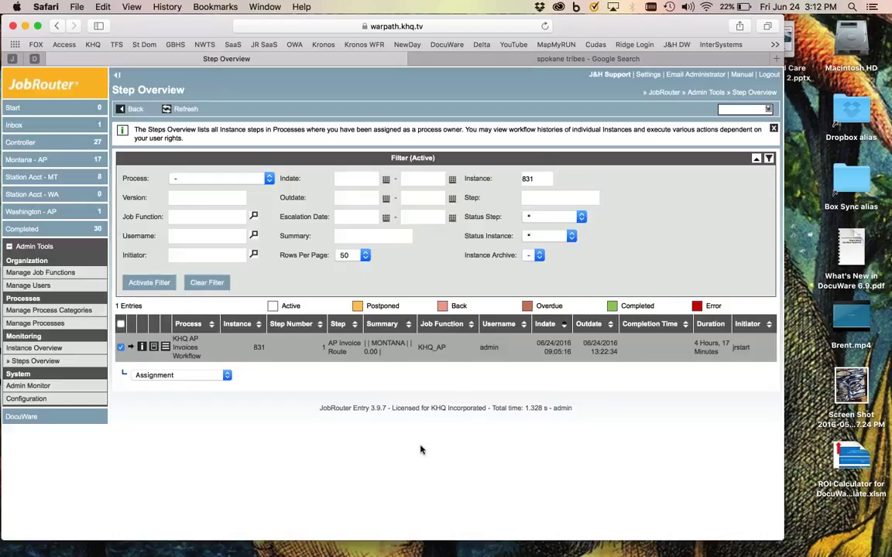
- Choose the Abort Step action for instance 831's AP Invoice Route step and back out without aborting it
click(121, 349)
click(155, 376)
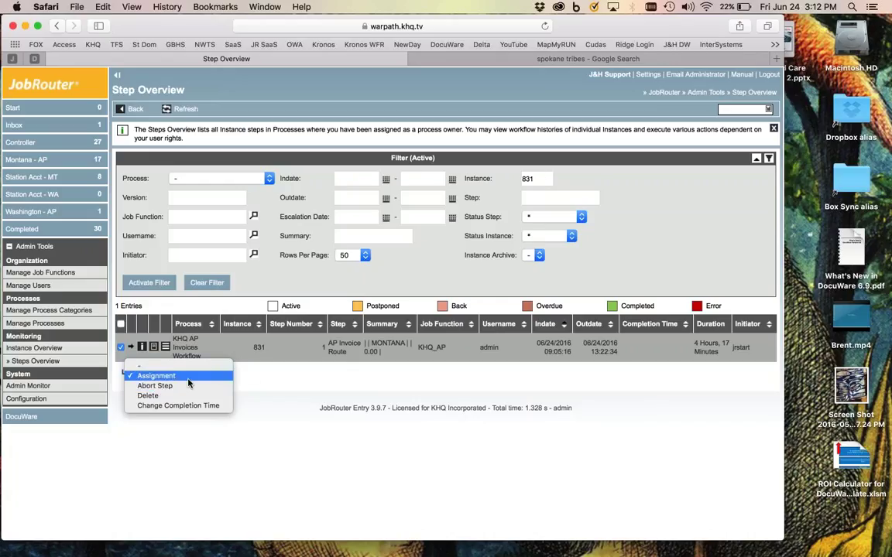
click(188, 386)
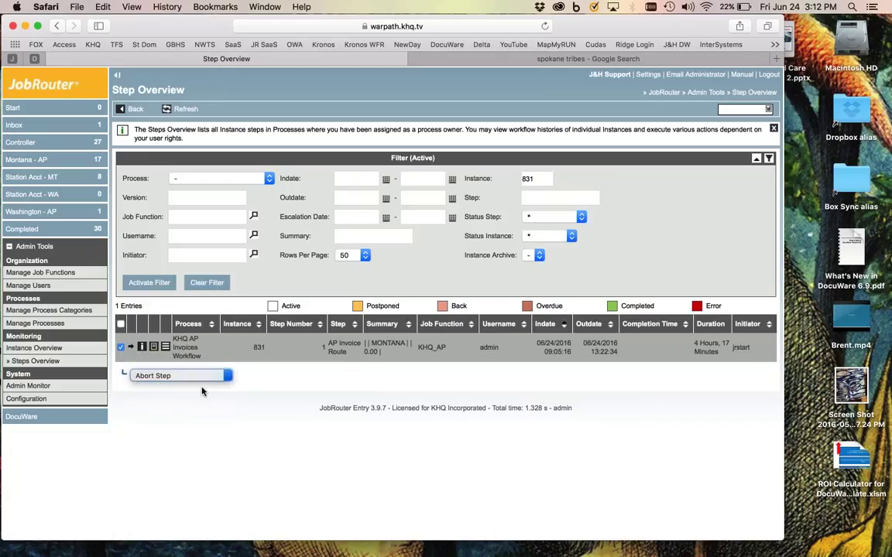
click(325, 444)
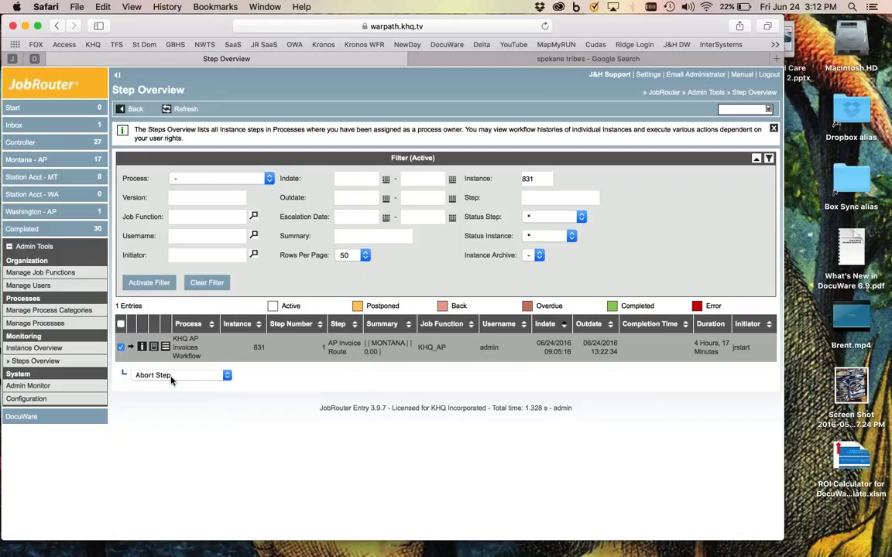
click(121, 348)
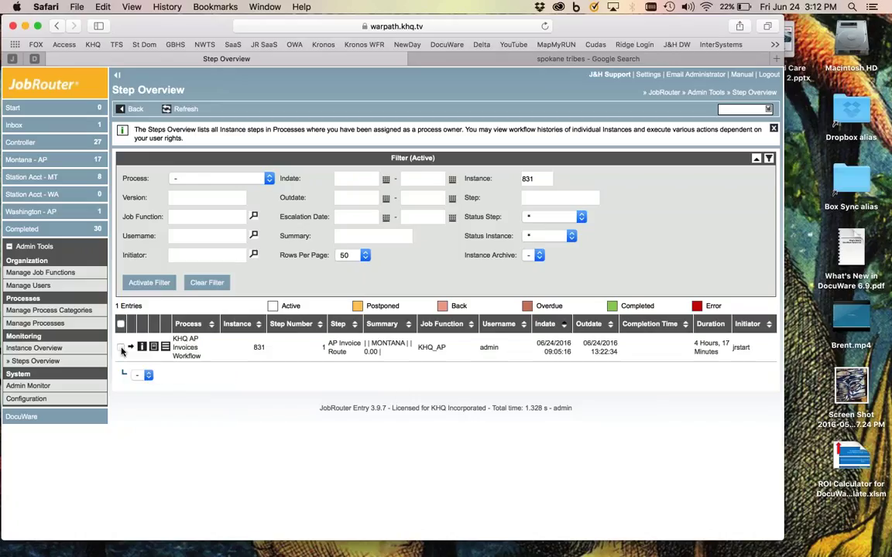
click(147, 375)
click(154, 396)
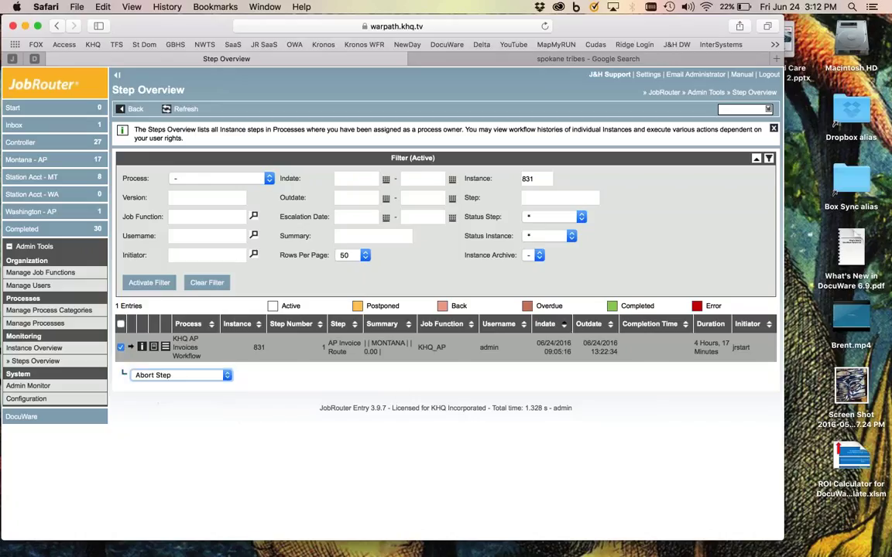
click(366, 437)
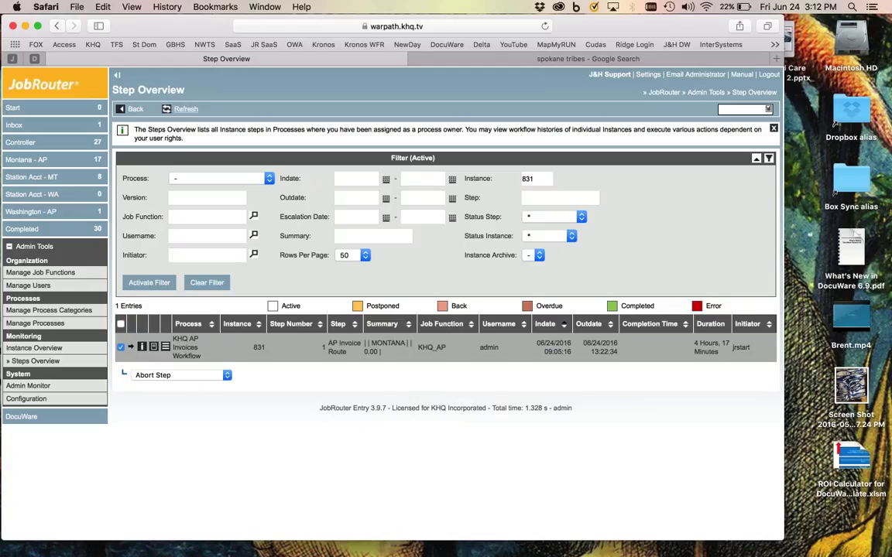
click(184, 109)
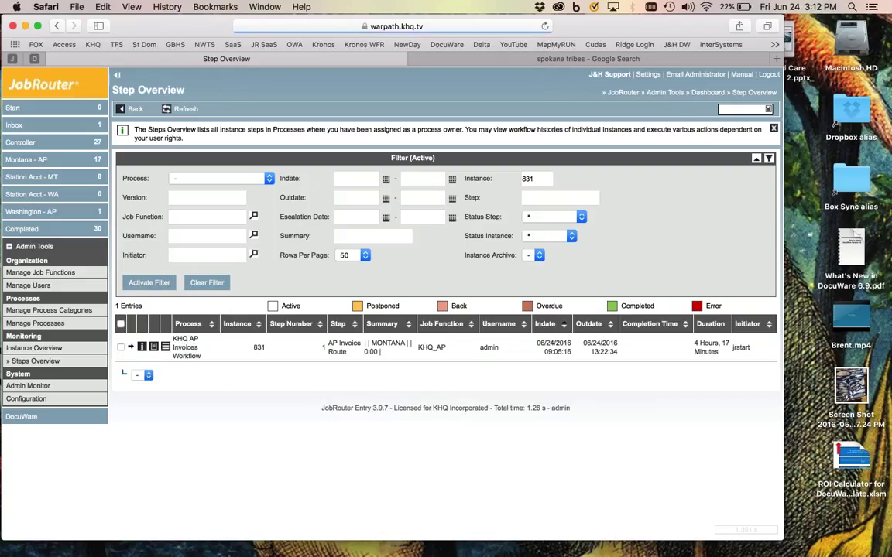
- Abort the AP Invoice Route step of instance 831, view its instance history, and close the history
click(151, 375)
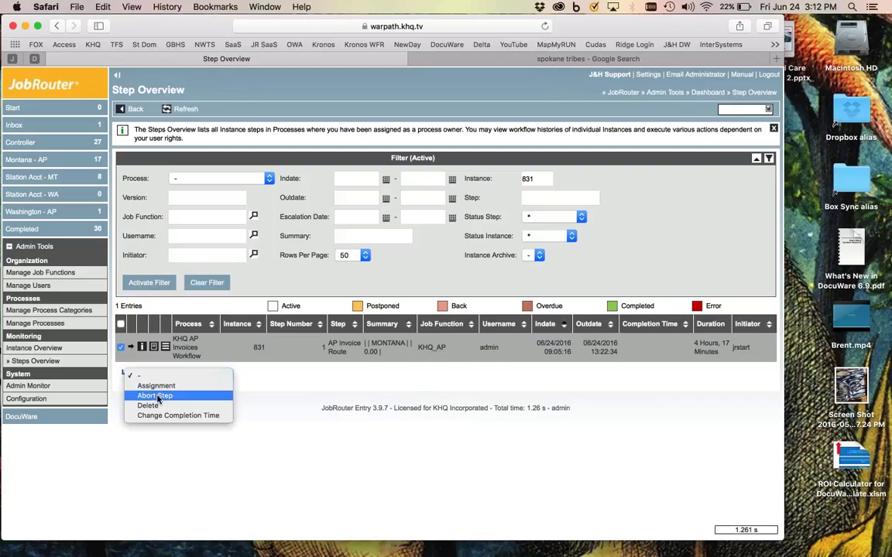
click(158, 396)
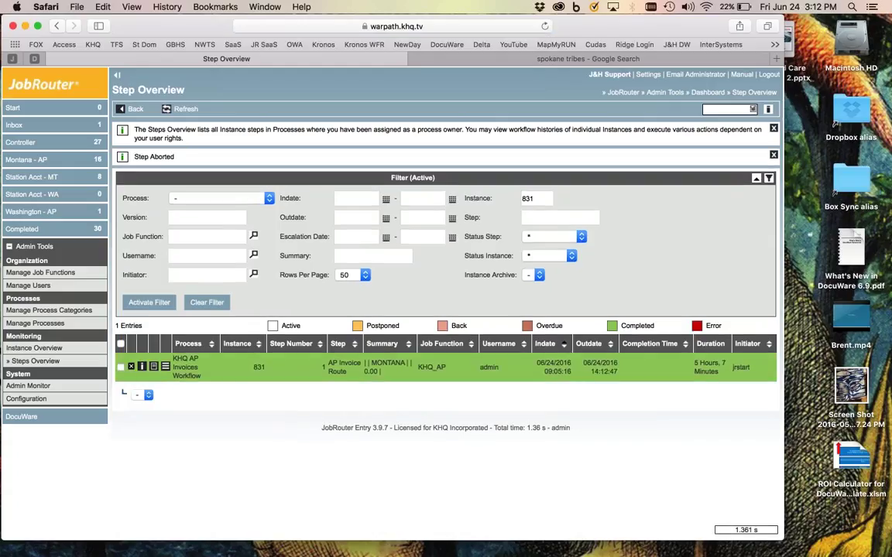
click(143, 369)
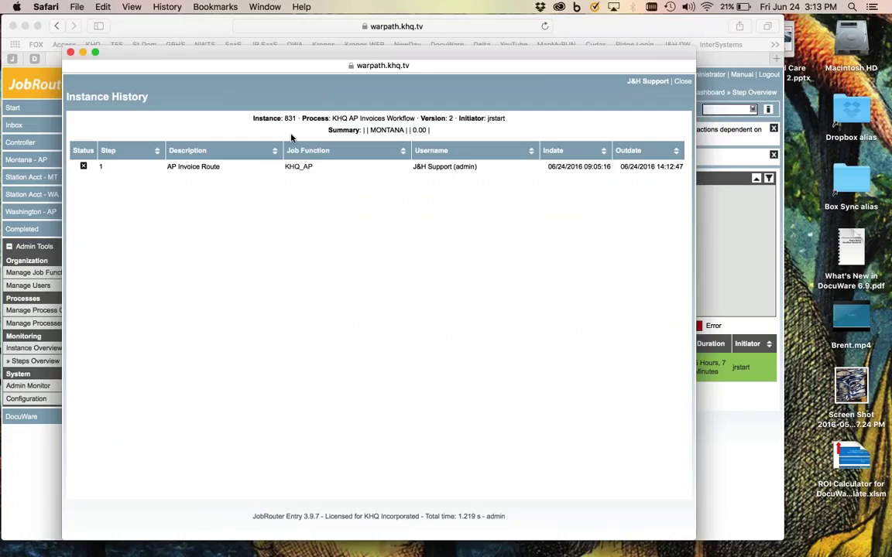
click(69, 53)
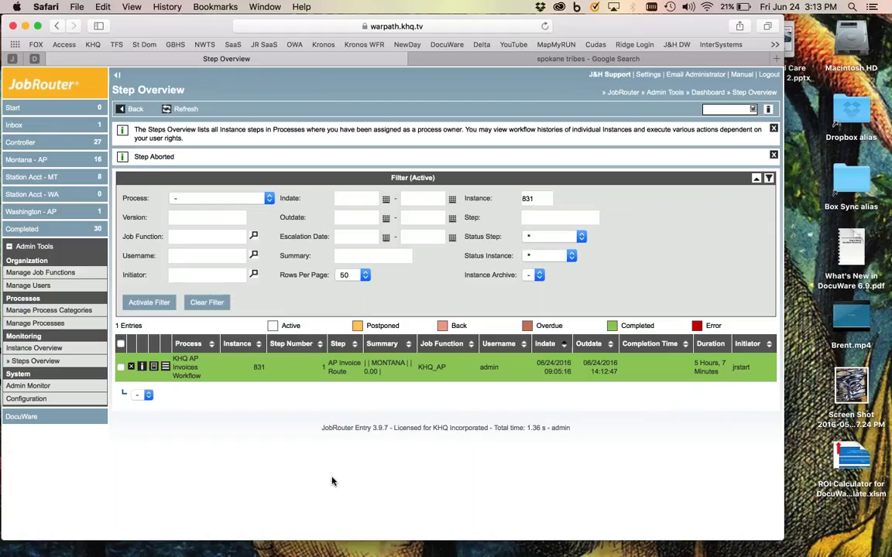
- Reactivate the aborted AP Invoice Route step of instance 831
click(120, 367)
click(159, 396)
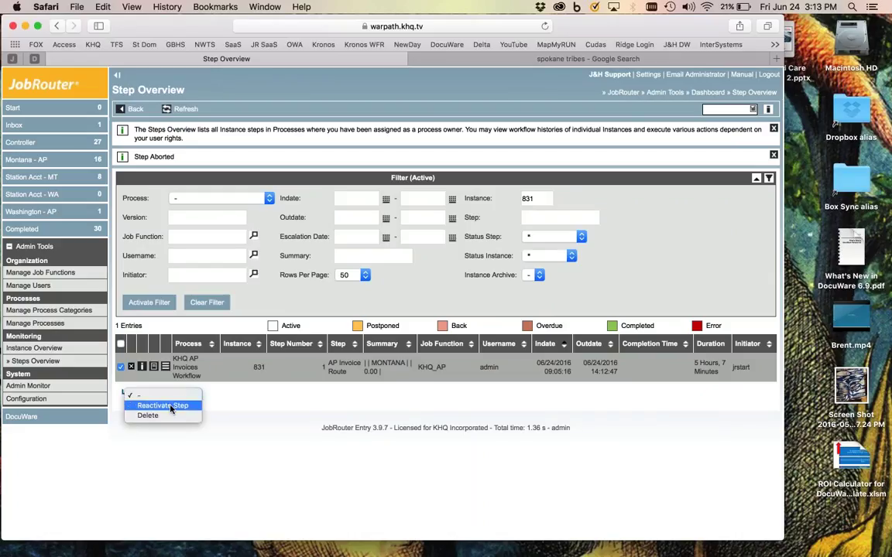
click(155, 405)
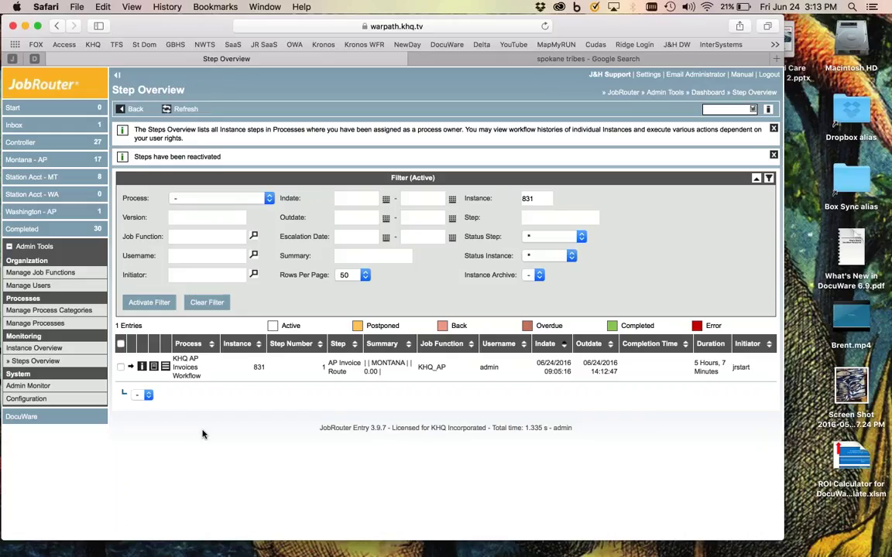
- Abort the reactivated AP Invoice Route step of instance 831 again
click(120, 367)
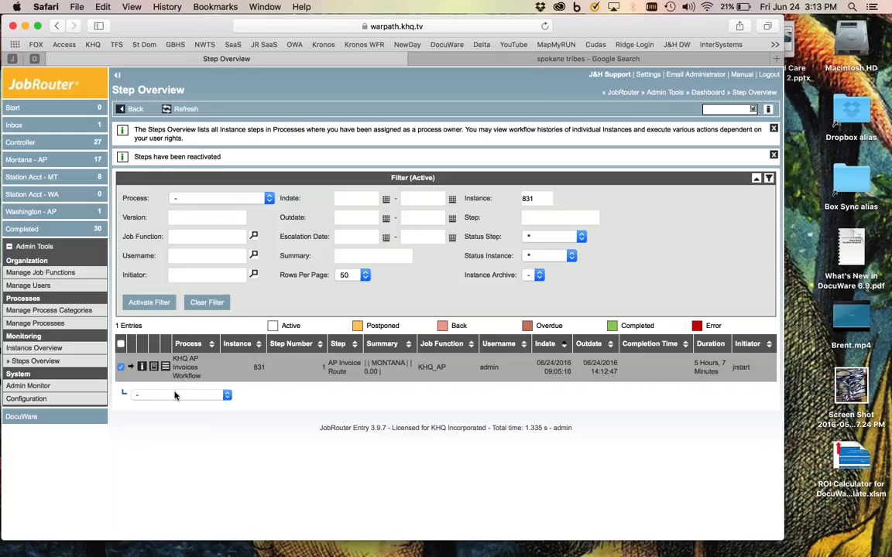
click(141, 395)
click(169, 416)
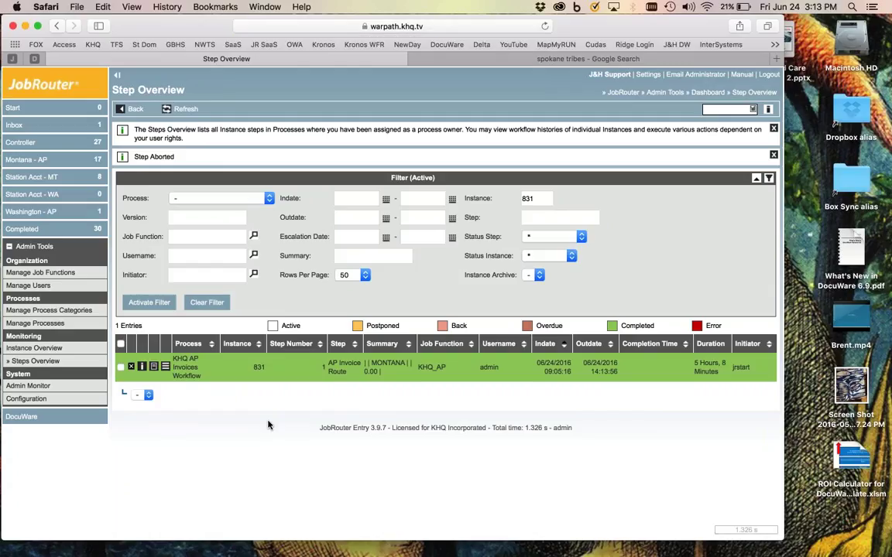
- Filter the Step Overview to instance 838 and look through its listed workflow steps
click(542, 198)
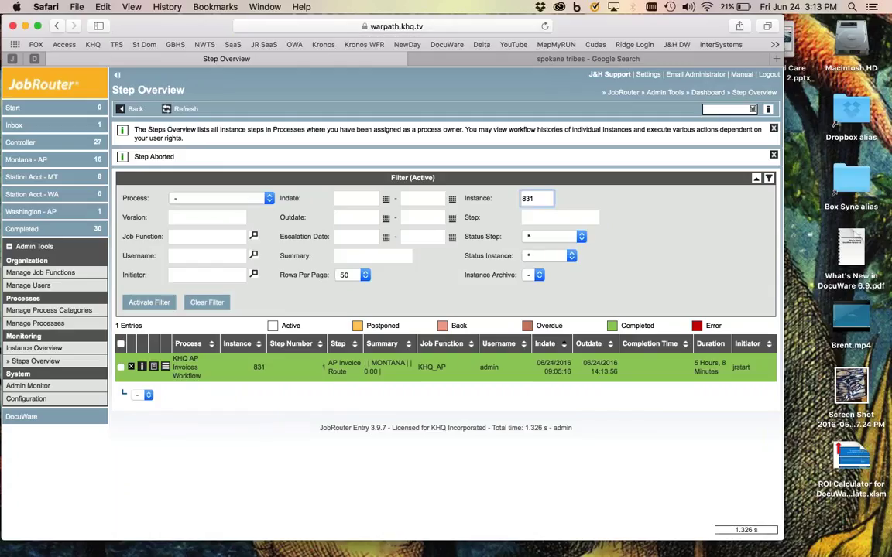
key(BackSpace)
text(8)
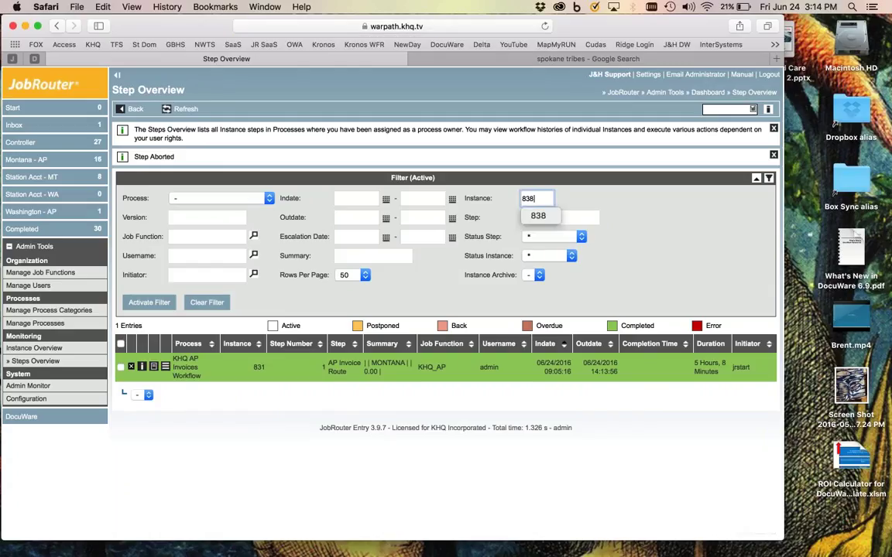
key(Return)
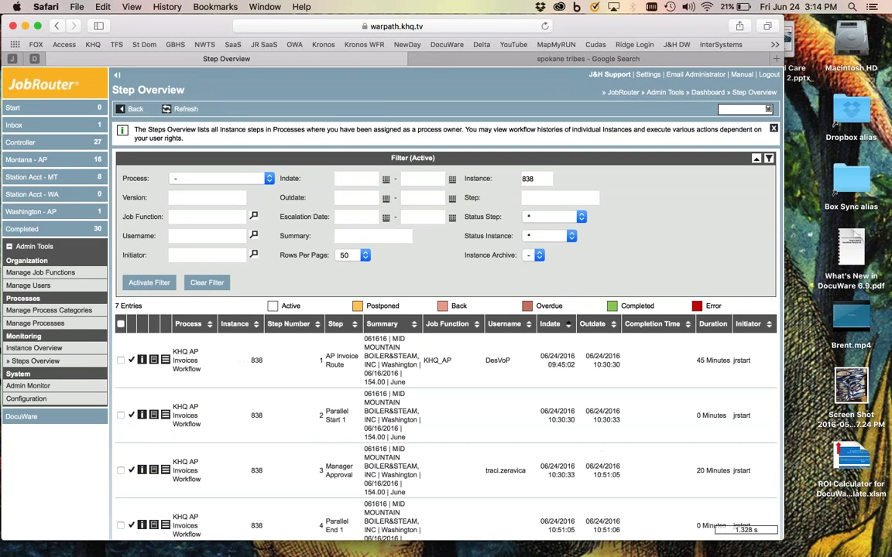
scroll(602, 449, down, 5)
scroll(712, 355, down, 1)
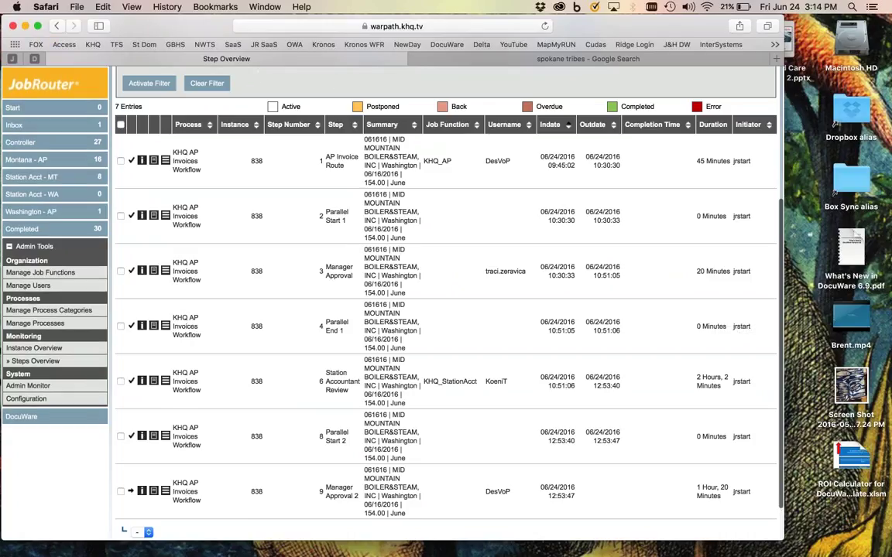
scroll(295, 424, down, 2)
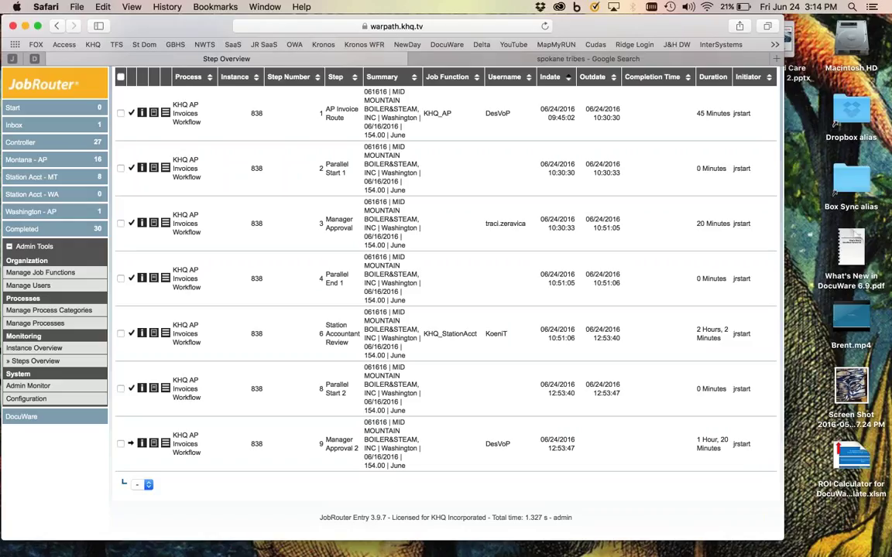
- Select instance 838's active Manager Approval 2 step, view the available step actions, and deselect it without choosing one
click(120, 444)
click(141, 484)
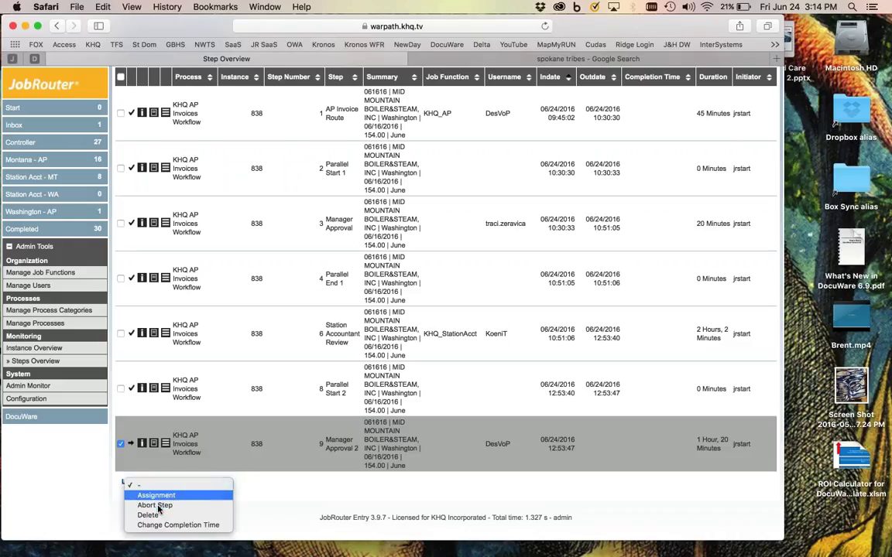
click(285, 503)
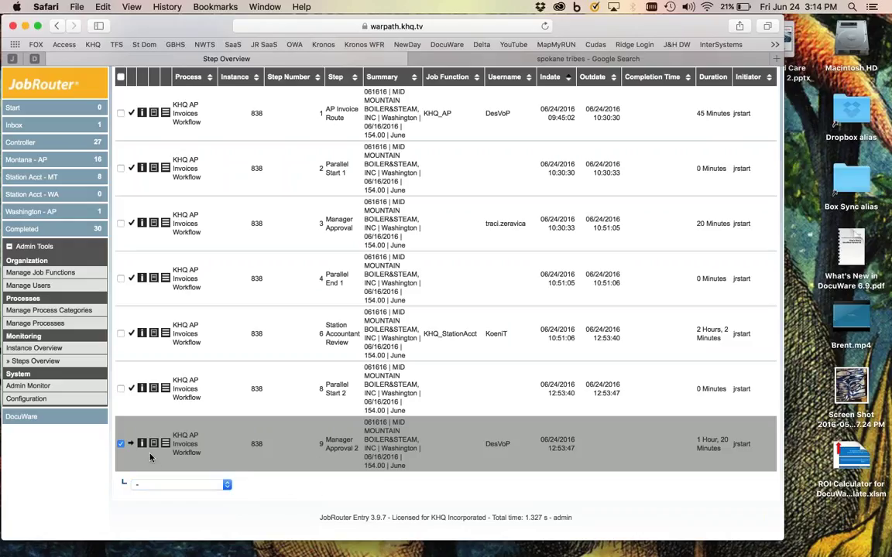
click(120, 445)
click(120, 444)
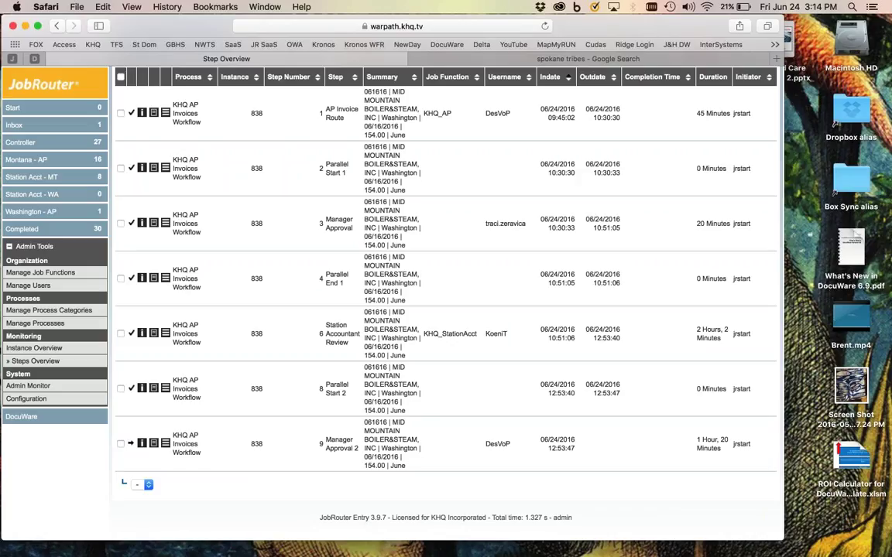
- Select instance 838's completed AP Invoice Route step, view its available actions, and deselect it without choosing one
click(120, 113)
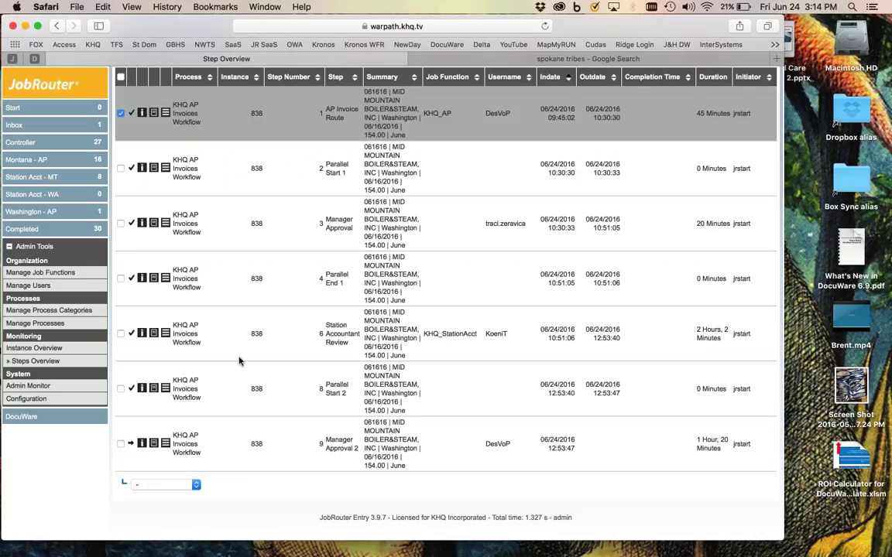
click(165, 485)
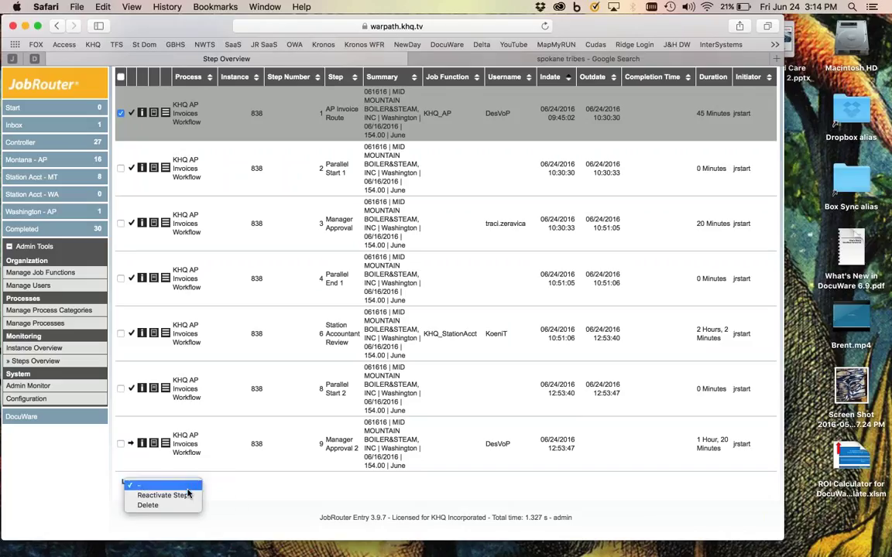
click(141, 484)
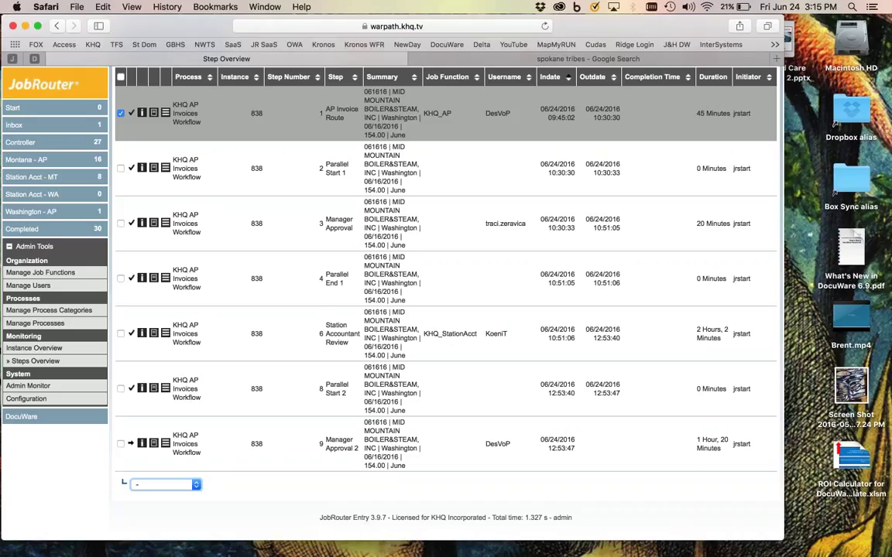
click(121, 113)
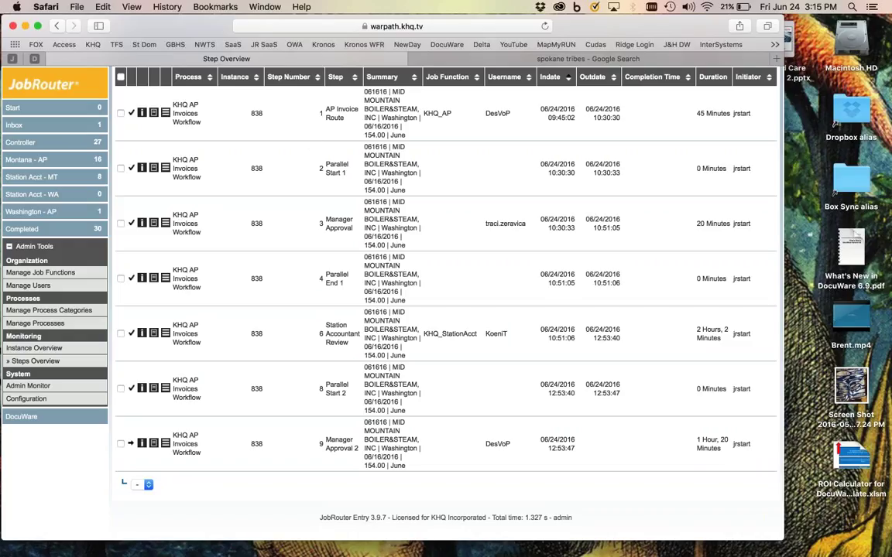
- Review the Abort Step option for instance 838's Manager Approval 2 step without applying it, and clear the selection
click(120, 445)
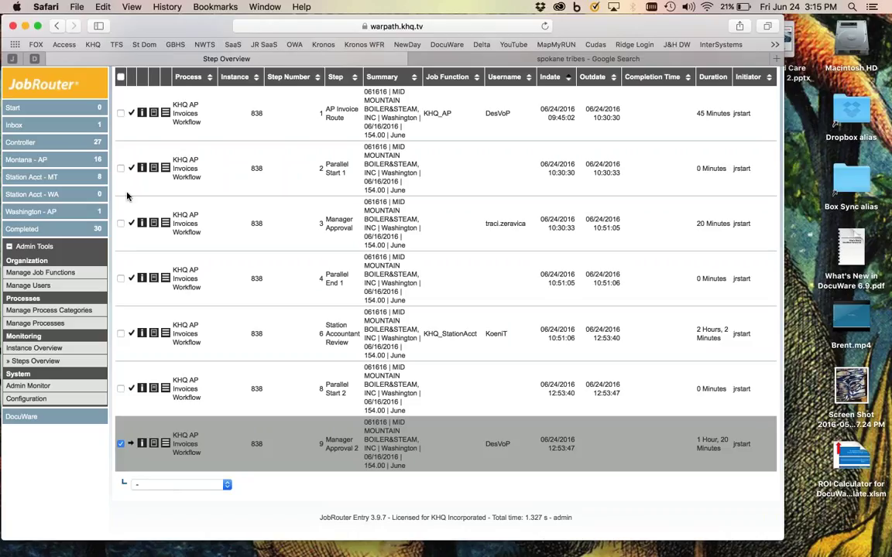
click(121, 446)
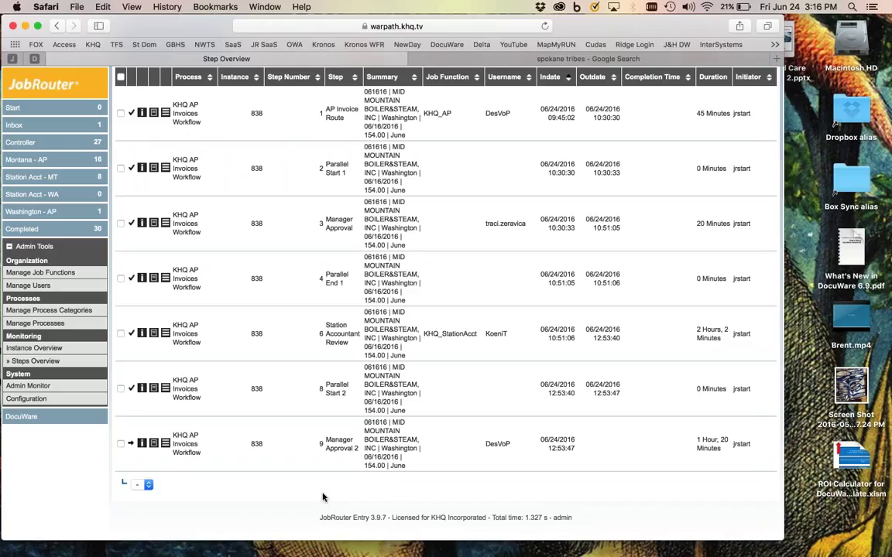
click(121, 443)
click(161, 486)
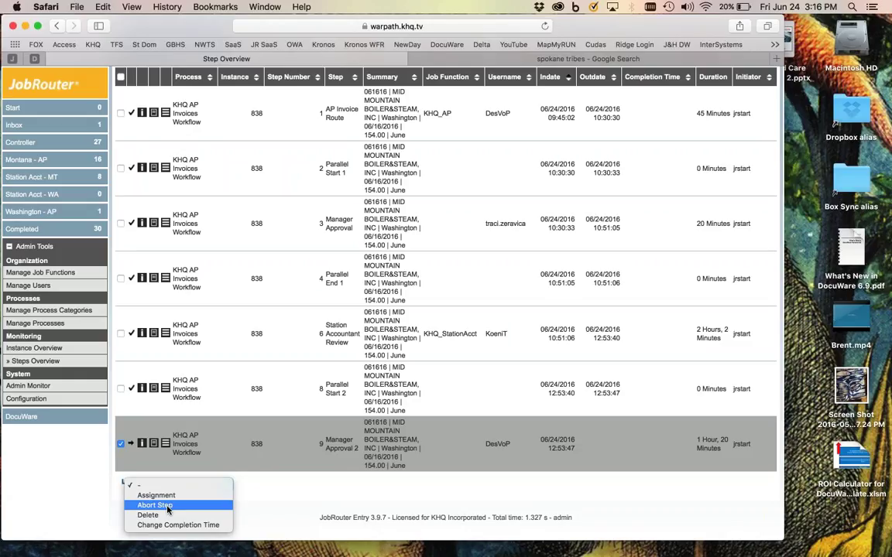
click(253, 514)
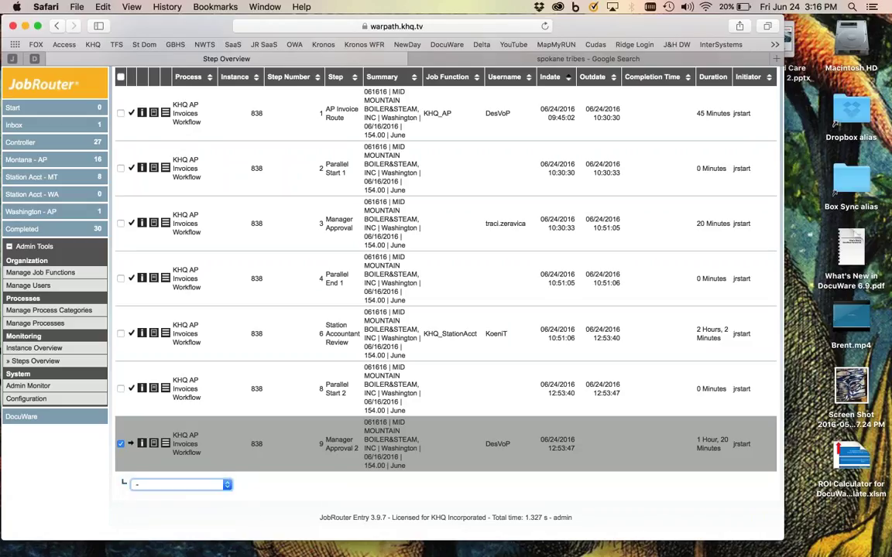
click(369, 480)
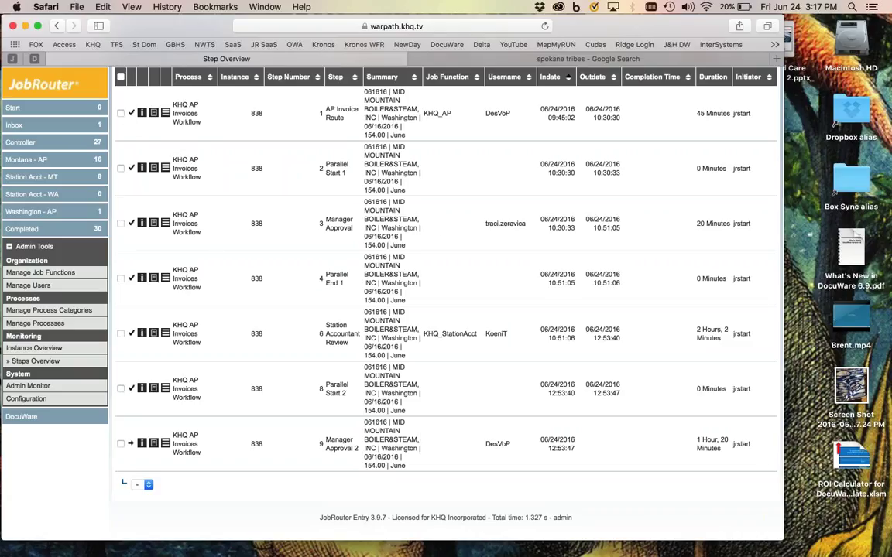
- Abort the active Manager Approval 2 step of instance 838
click(120, 223)
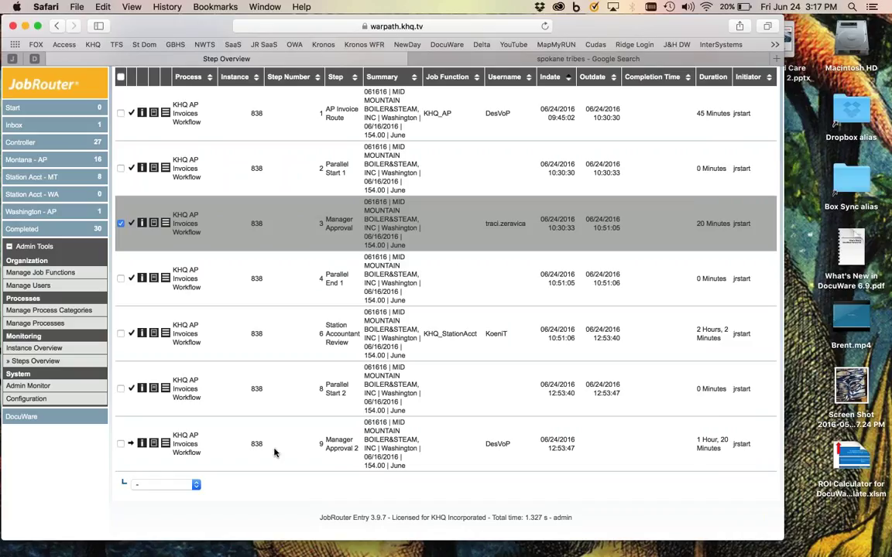
click(120, 443)
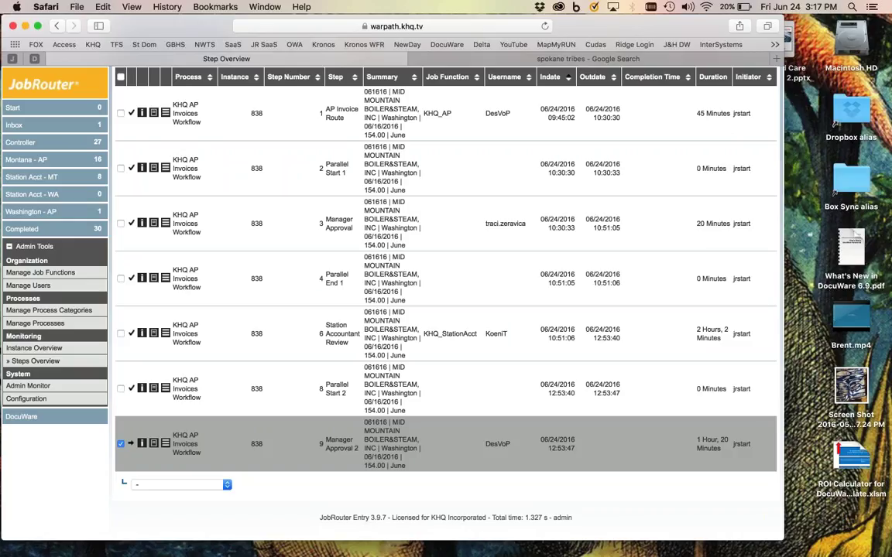
click(191, 484)
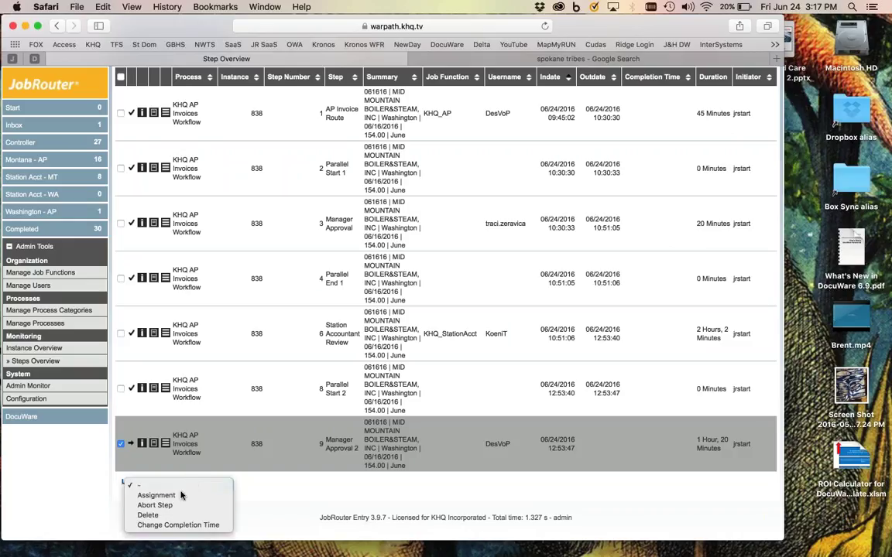
click(172, 506)
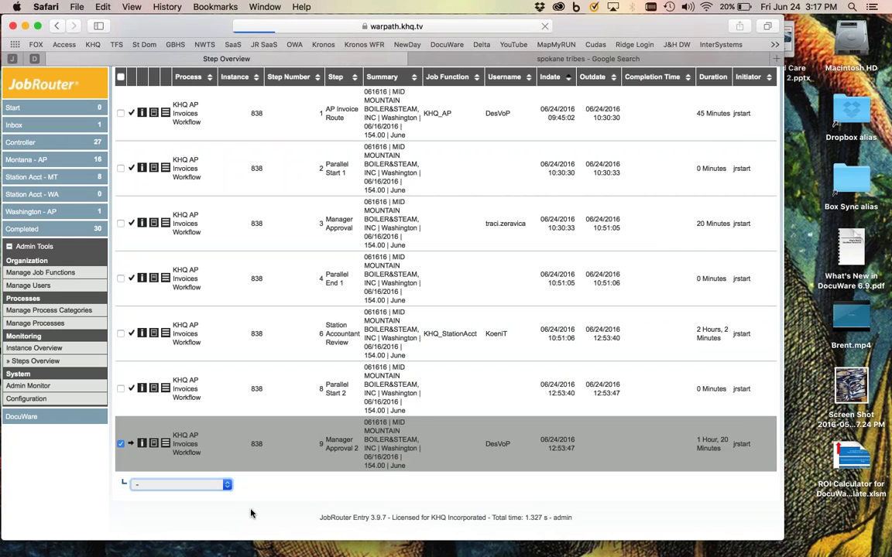
- Select instance 838's completed Manager Approval step 3, view its available actions, and deselect it without choosing one
scroll(446, 309, down, 5)
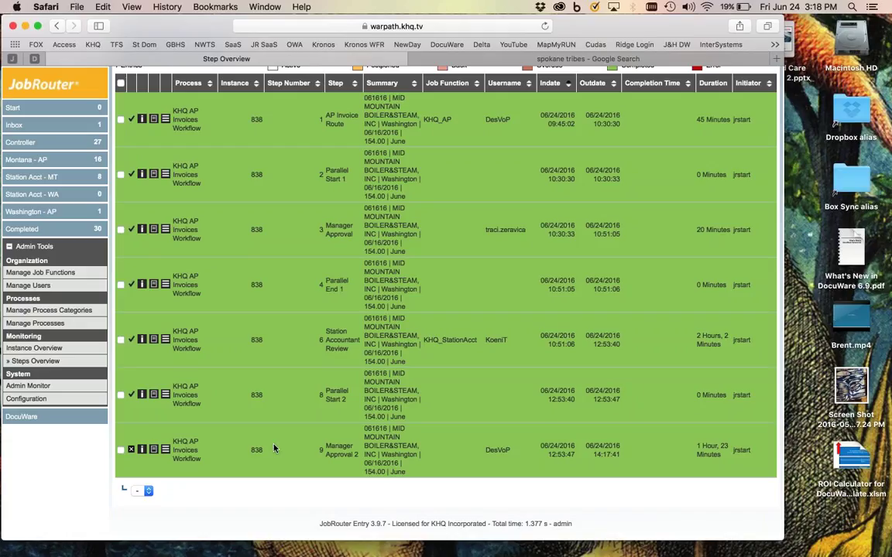
click(121, 229)
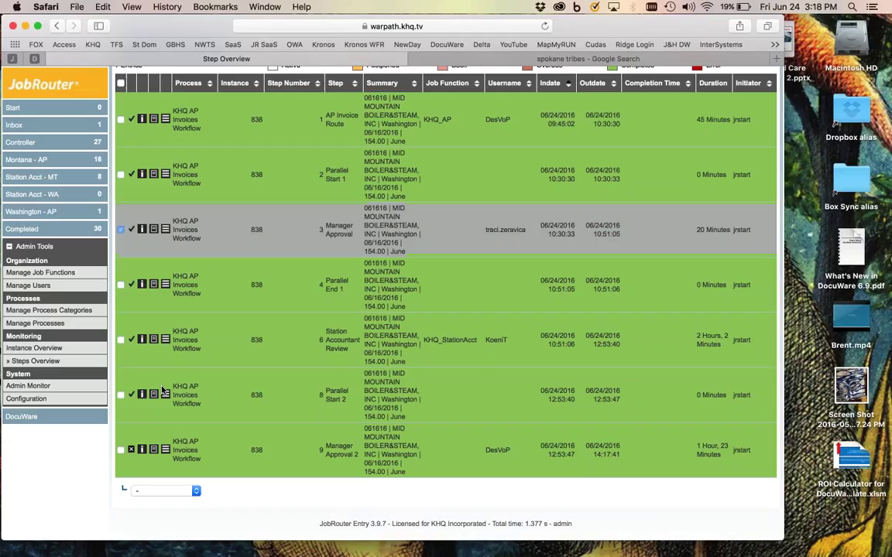
click(163, 491)
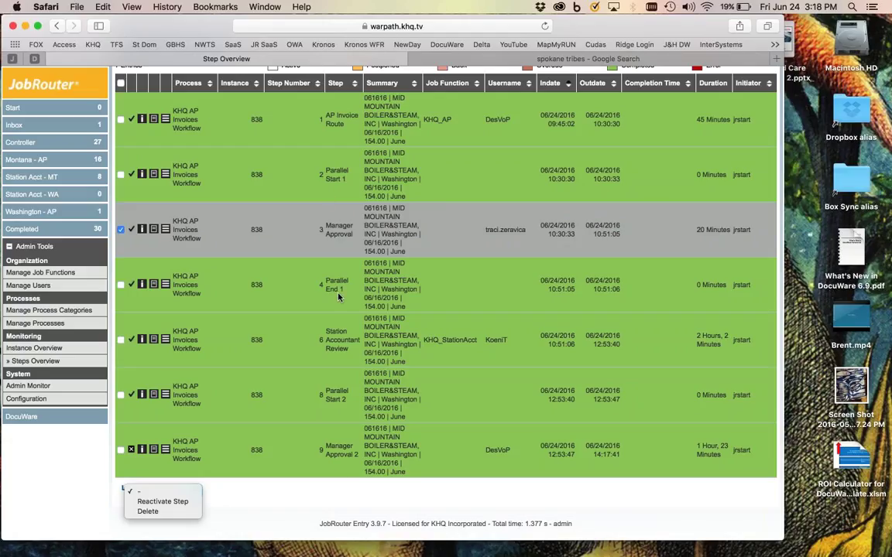
click(332, 487)
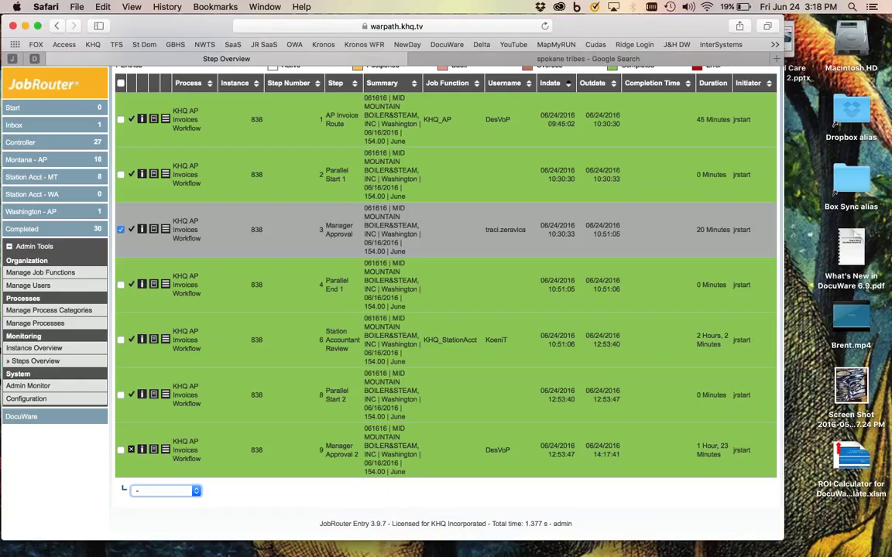
click(121, 229)
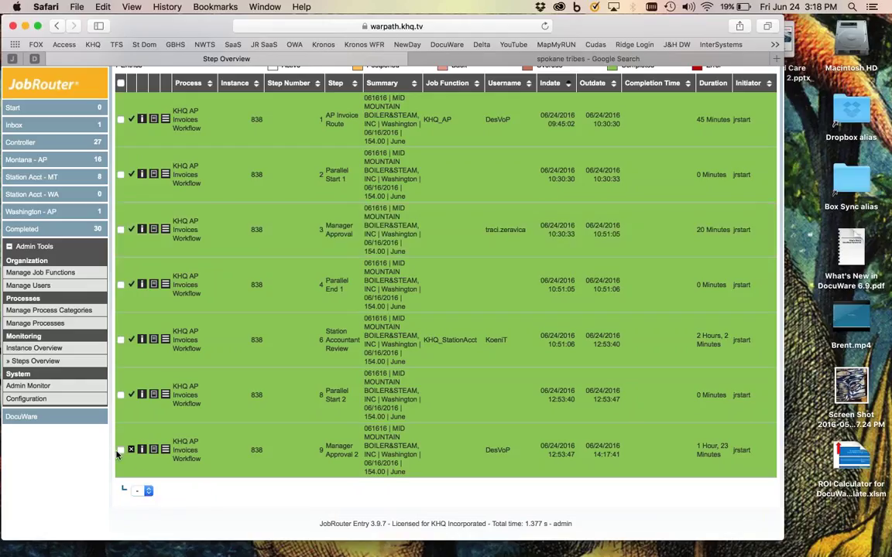
- Reactivate the aborted Manager Approval 2 step of instance 838
click(120, 449)
click(151, 491)
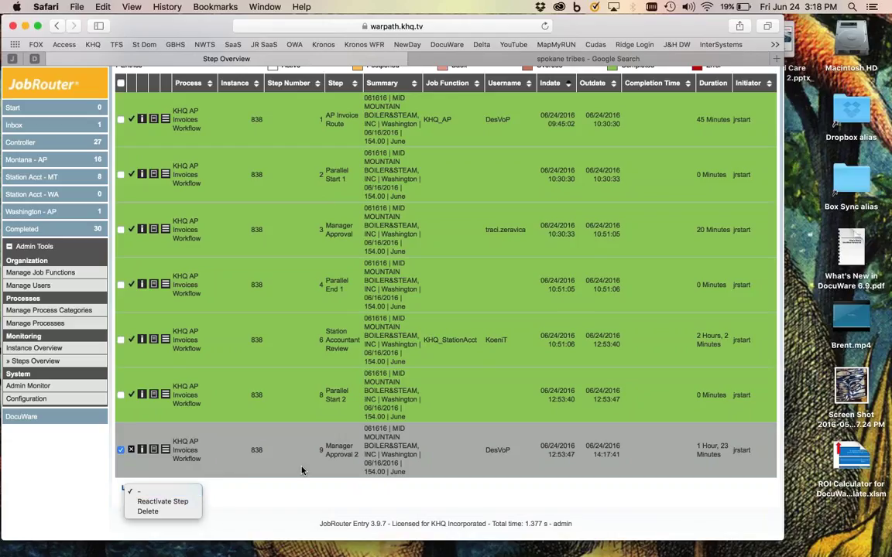
click(234, 508)
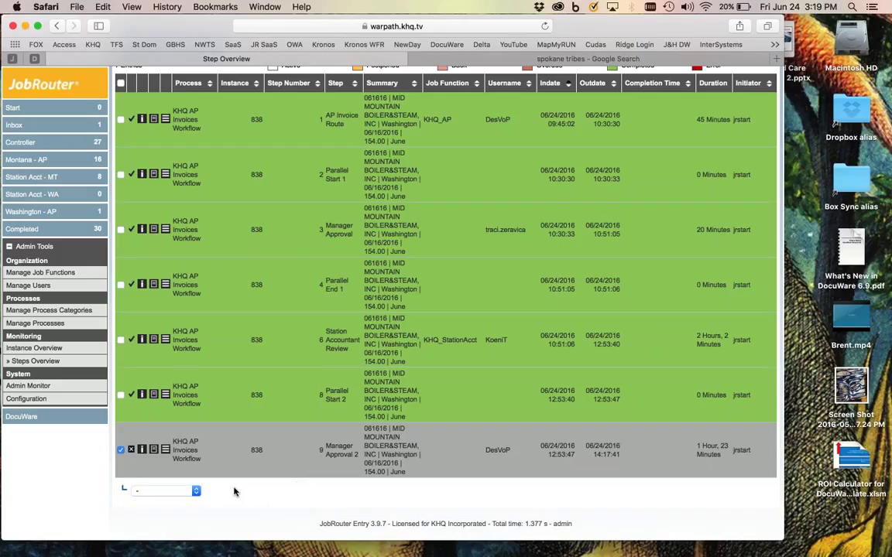
click(174, 491)
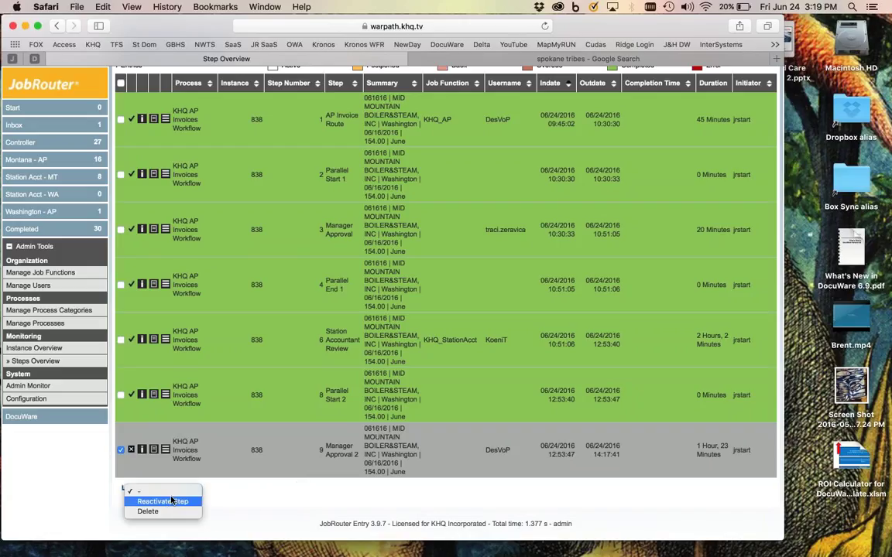
click(172, 501)
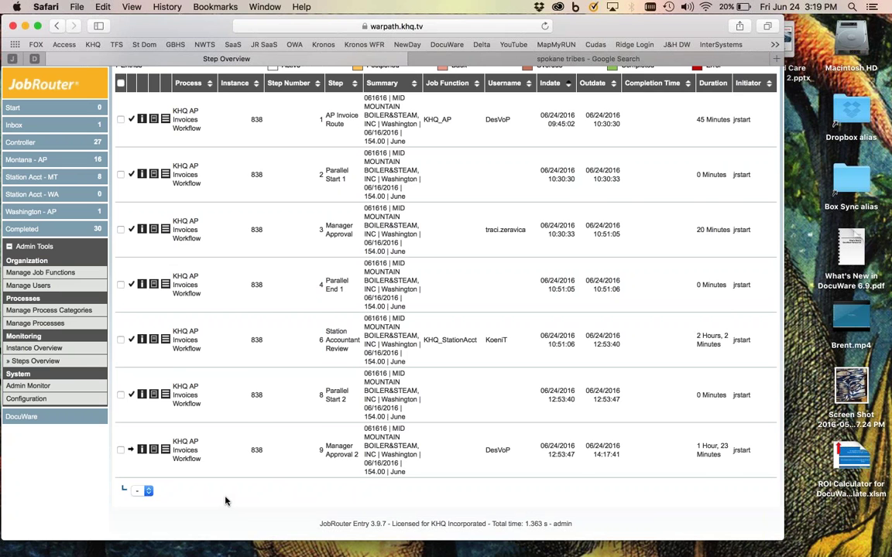
- Review instance 838's step list and view the actions available for the reactivated Manager Approval 2 step without choosing one
scroll(225, 501, up, 6)
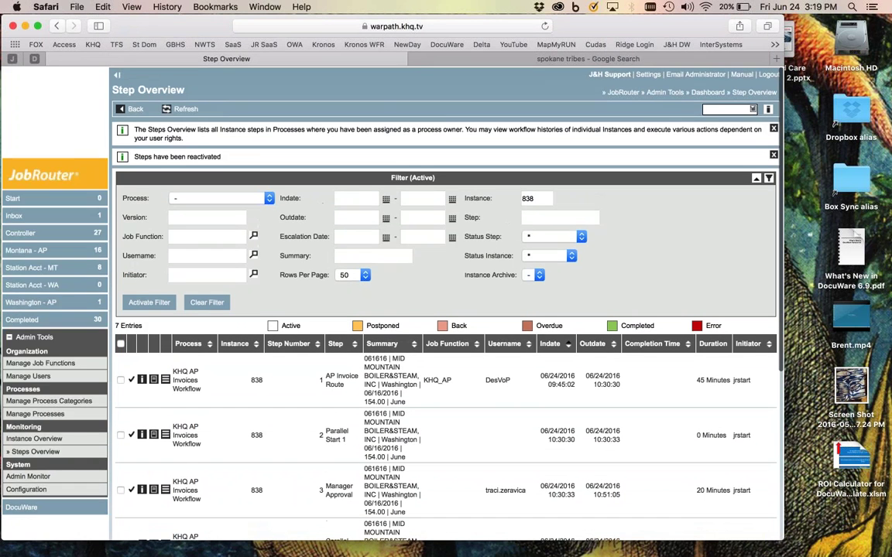
scroll(387, 348, down, 3)
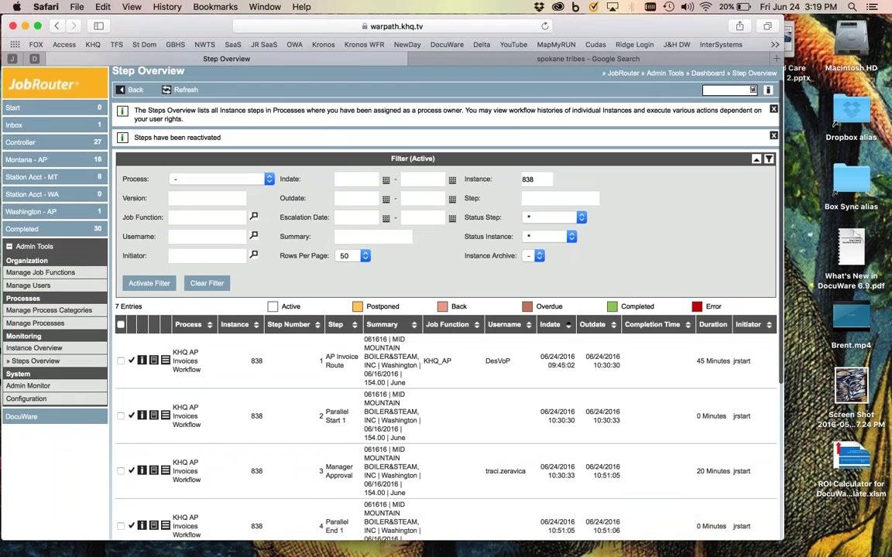
scroll(445, 310, up, 2)
scroll(445, 310, down, 5)
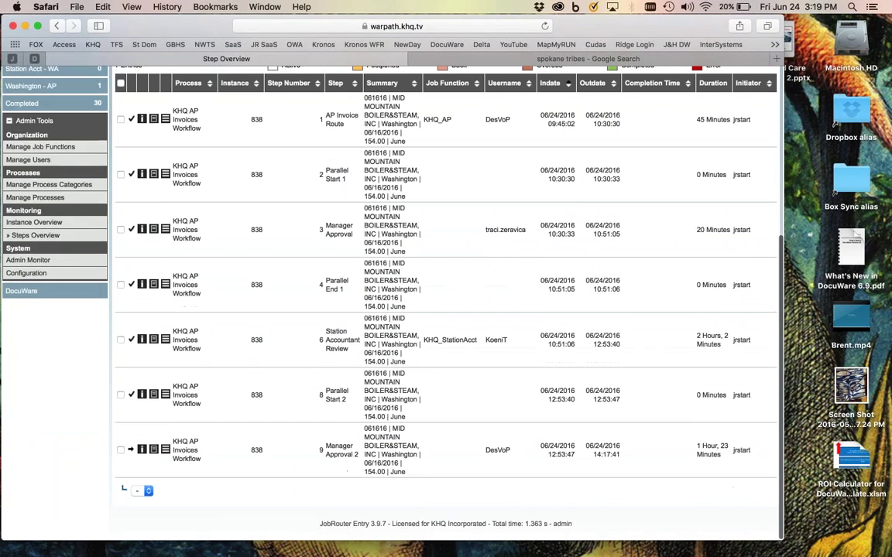
scroll(445, 310, up, 5)
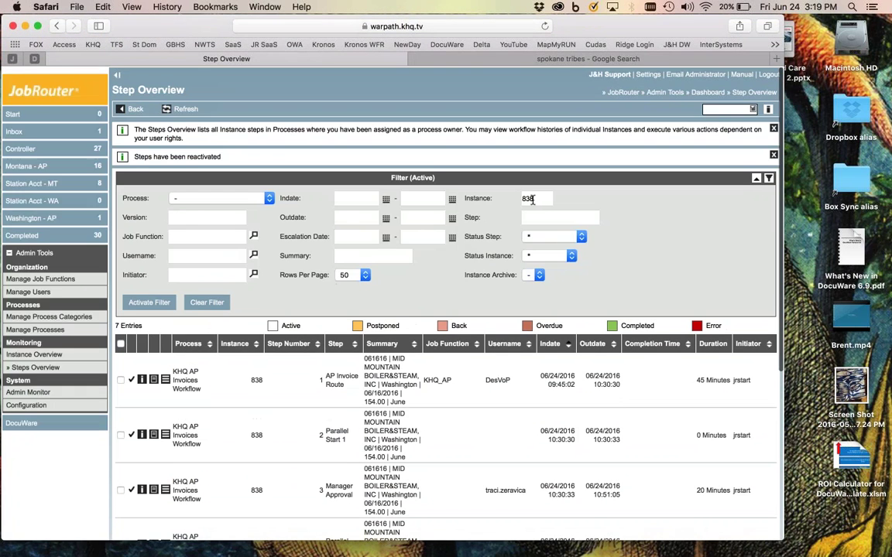
scroll(120, 451, down, 5)
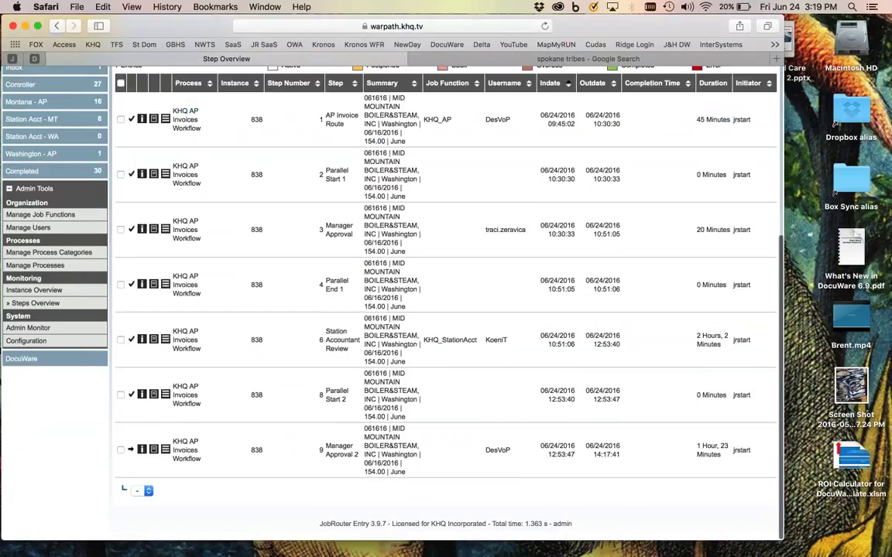
click(120, 450)
click(148, 493)
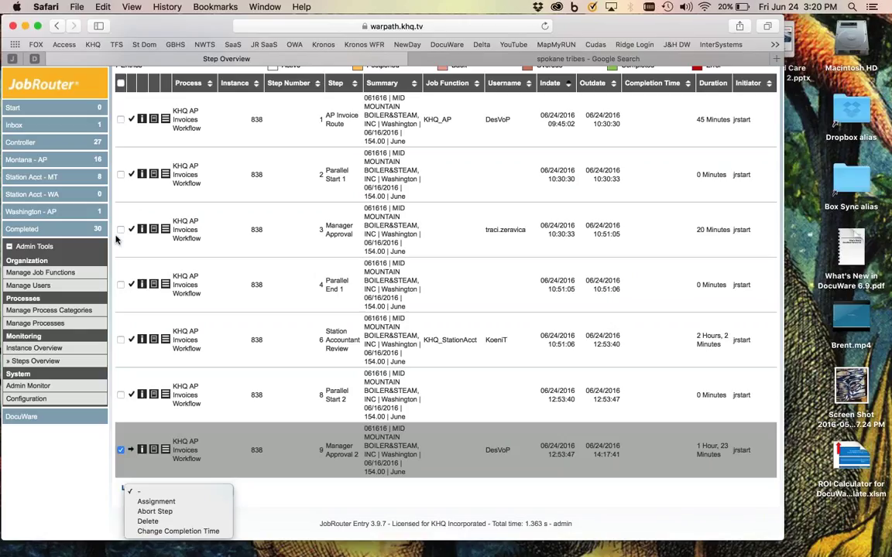
click(308, 508)
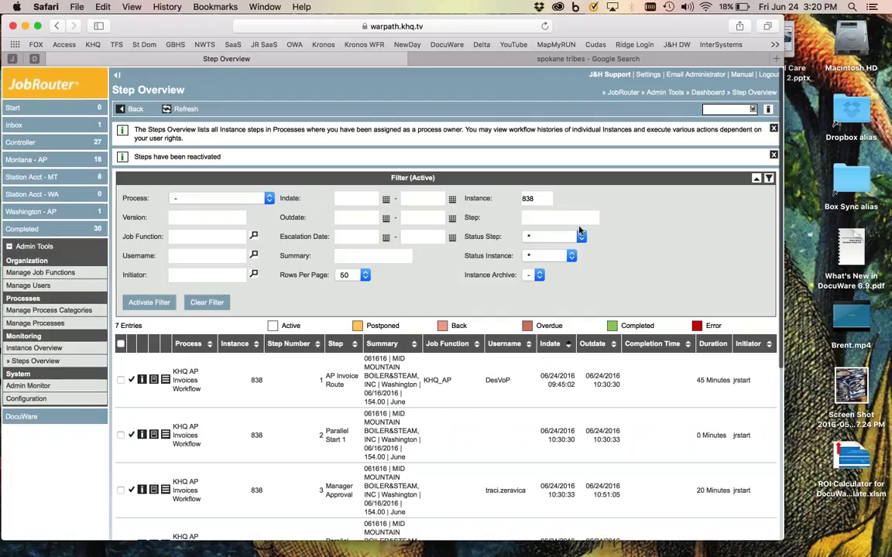
- Clear the instance number from the Step Overview filter and enter 9 as the step number
double_click(535, 198)
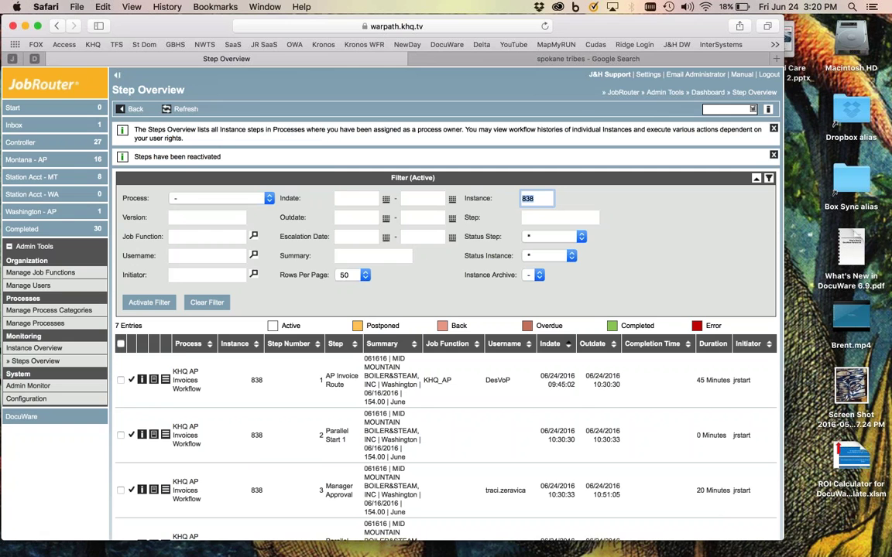
scroll(445, 309, down, 8)
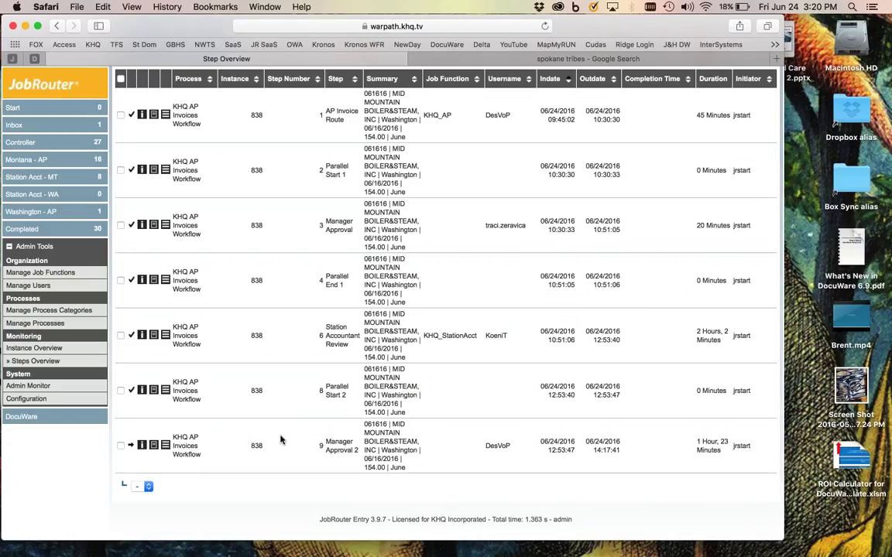
scroll(281, 440, up, 8)
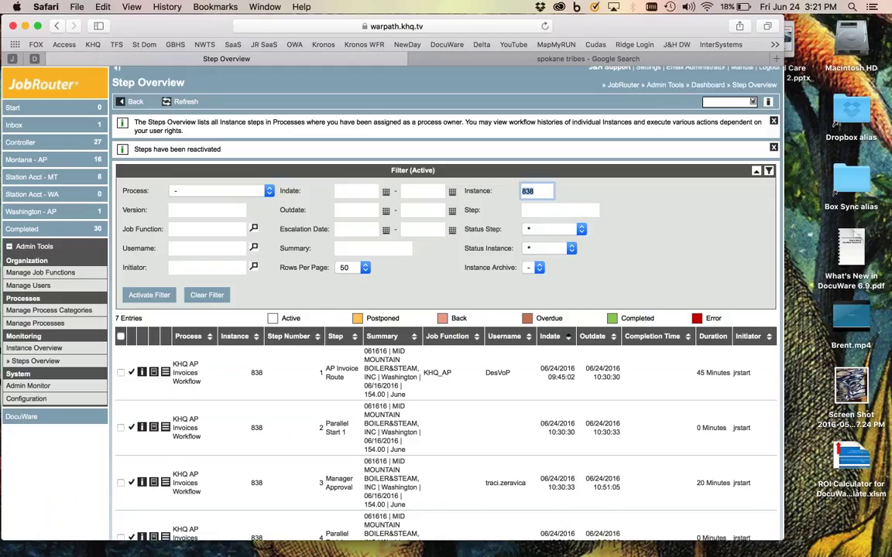
key(BackSpace)
click(571, 209)
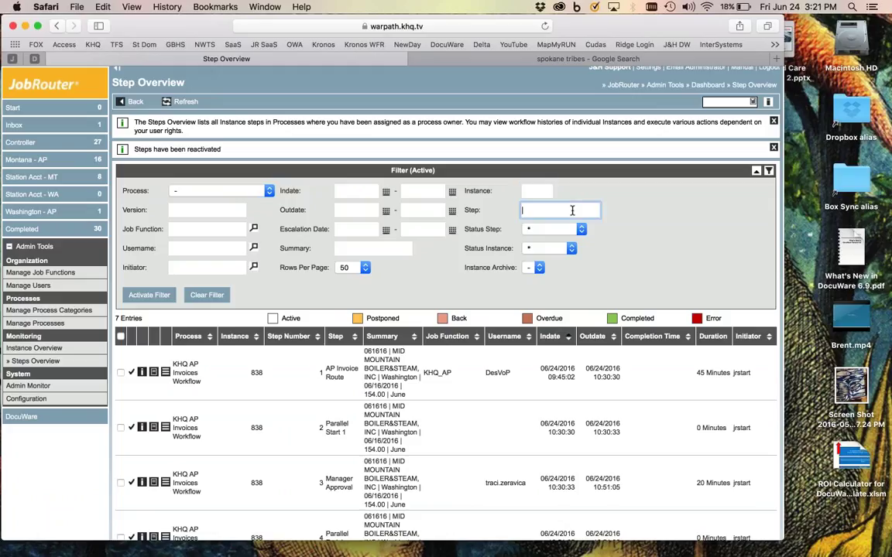
scroll(496, 331, down, 6)
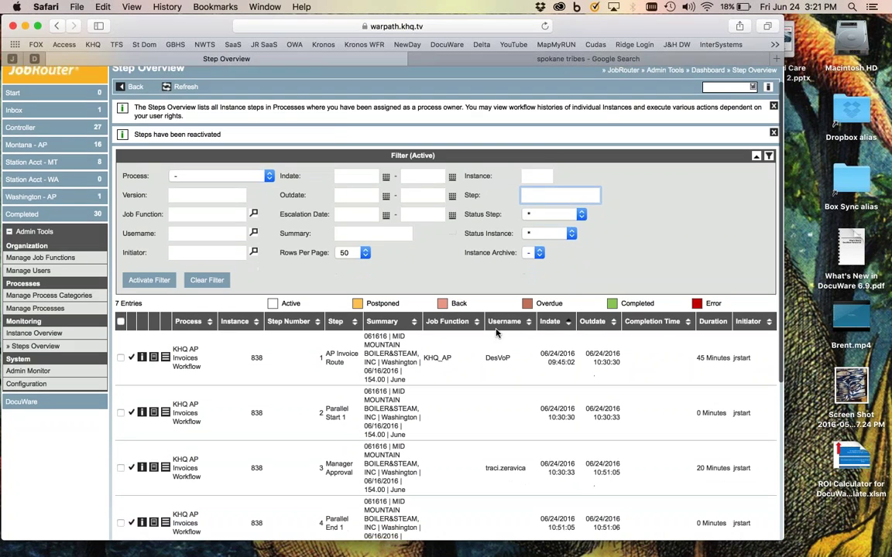
scroll(578, 207, up, 6)
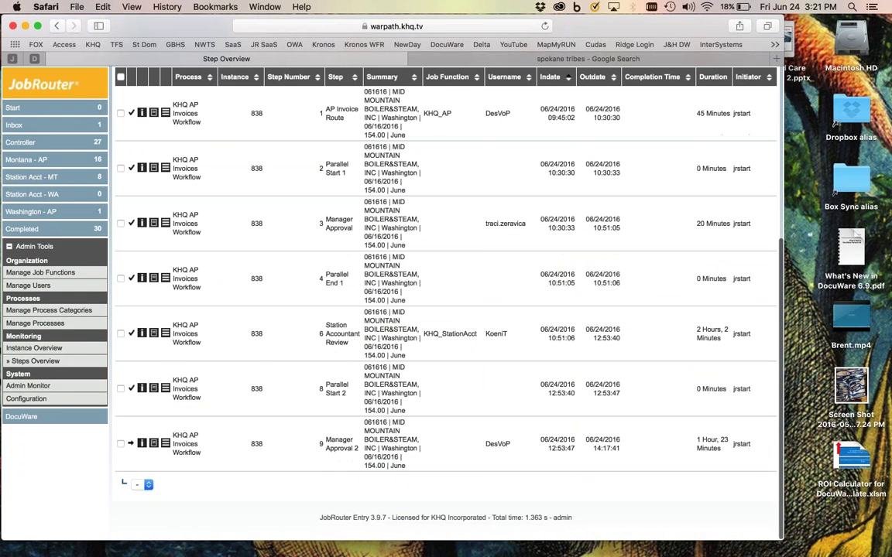
text(9)
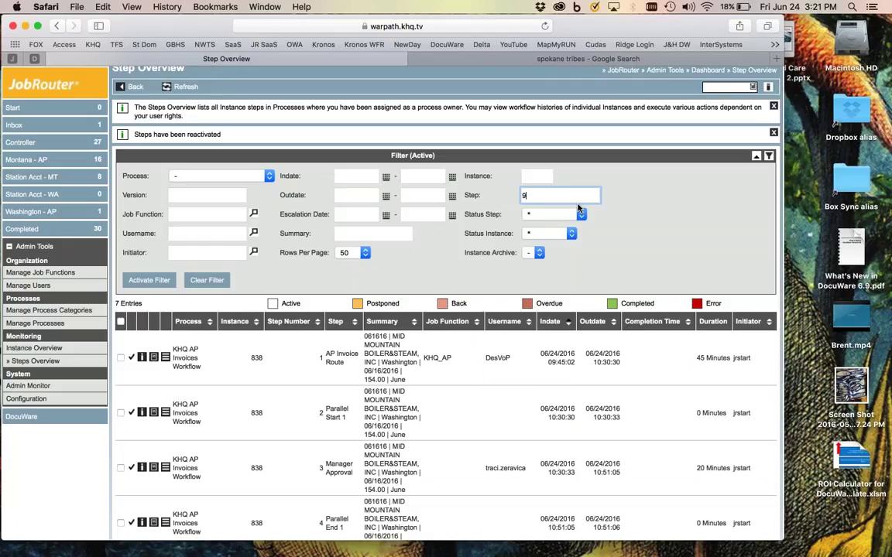
- Filter the overview to steps with status Request, with the step number cleared, and review the resulting list
click(576, 214)
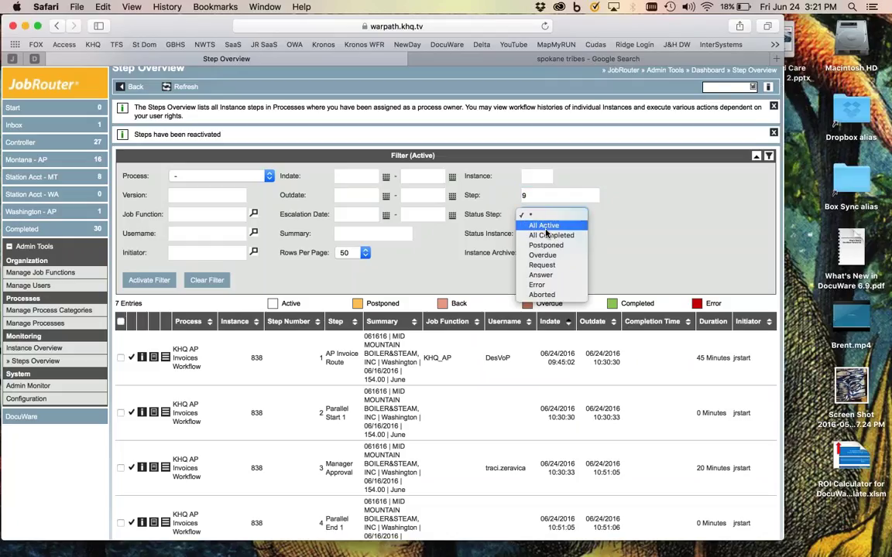
click(555, 266)
click(556, 195)
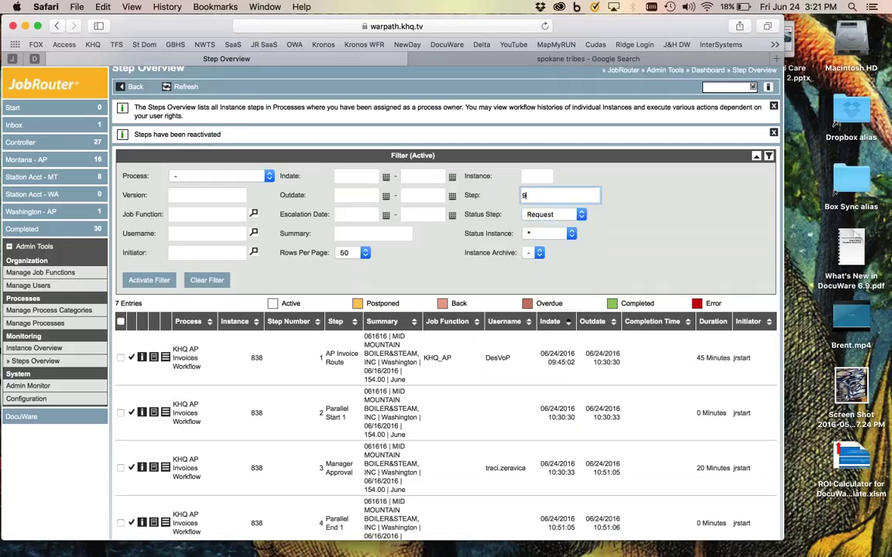
key(BackSpace)
key(Return)
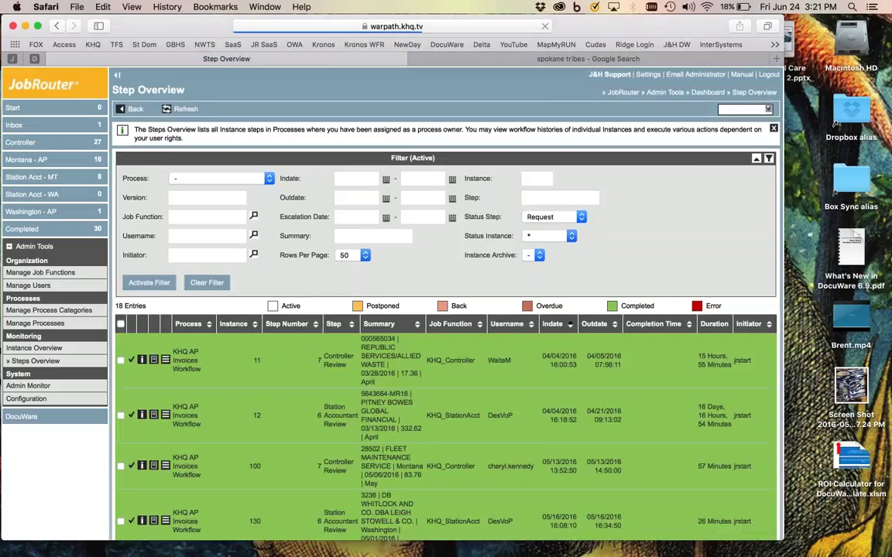
scroll(446, 302, down, 5)
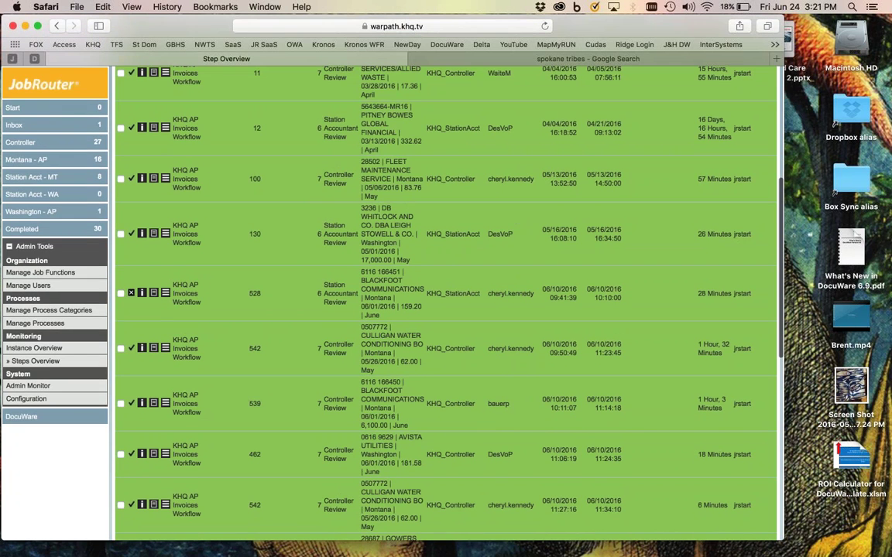
scroll(559, 219, up, 5)
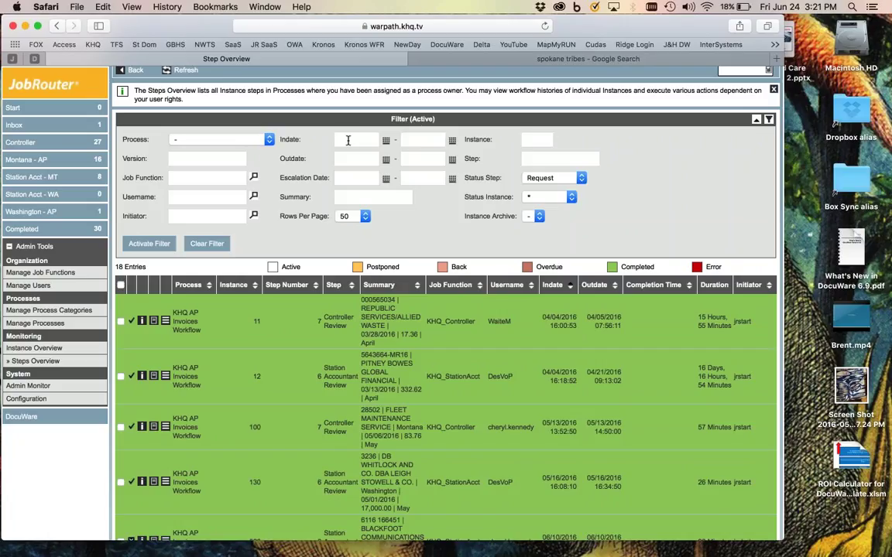
- Set the step status filter to All Completed and the outdate range from 06/24/2016 to 06/24/2016
click(552, 178)
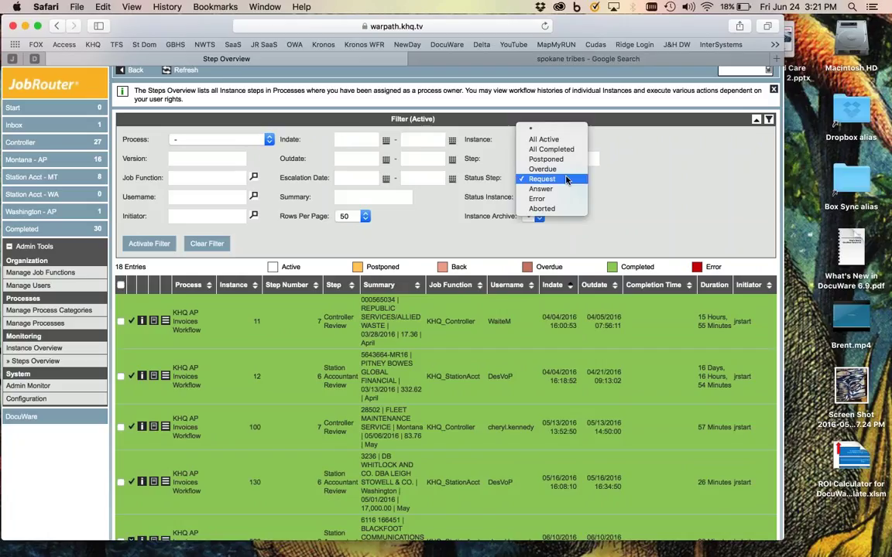
click(560, 150)
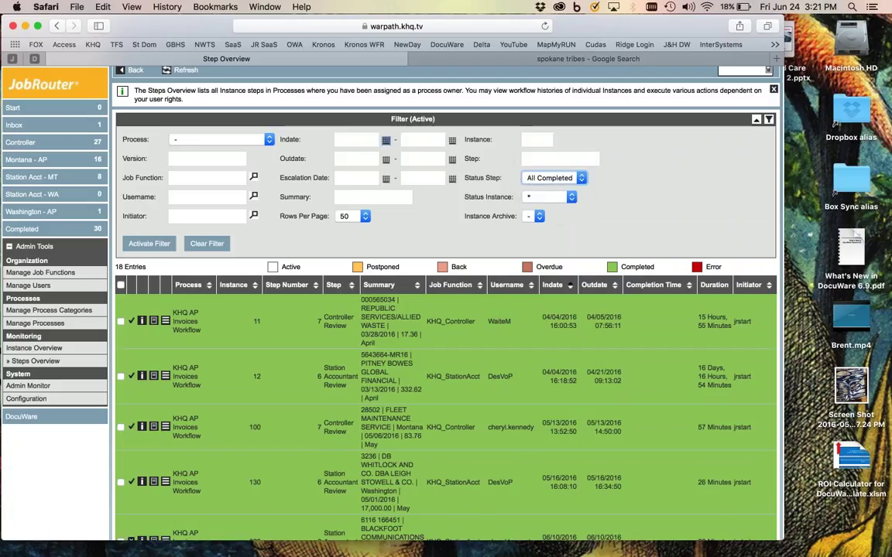
click(385, 158)
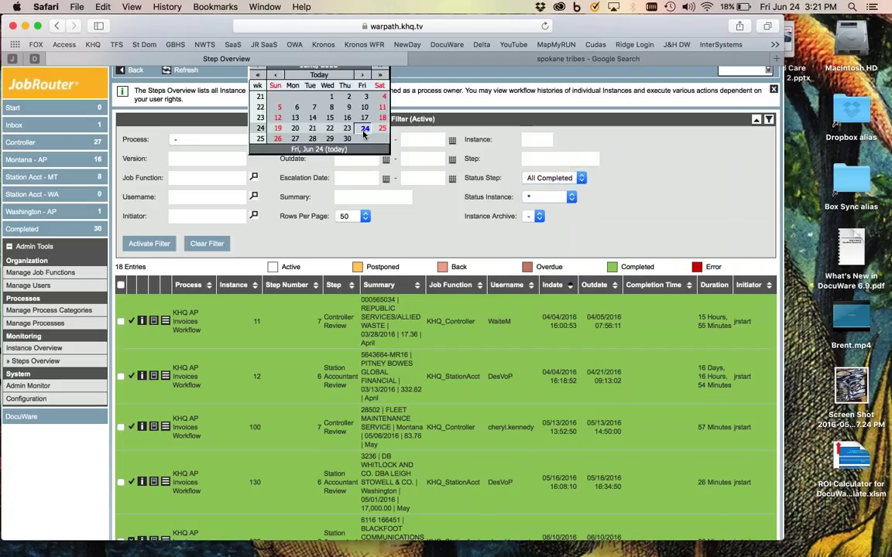
click(327, 116)
click(451, 159)
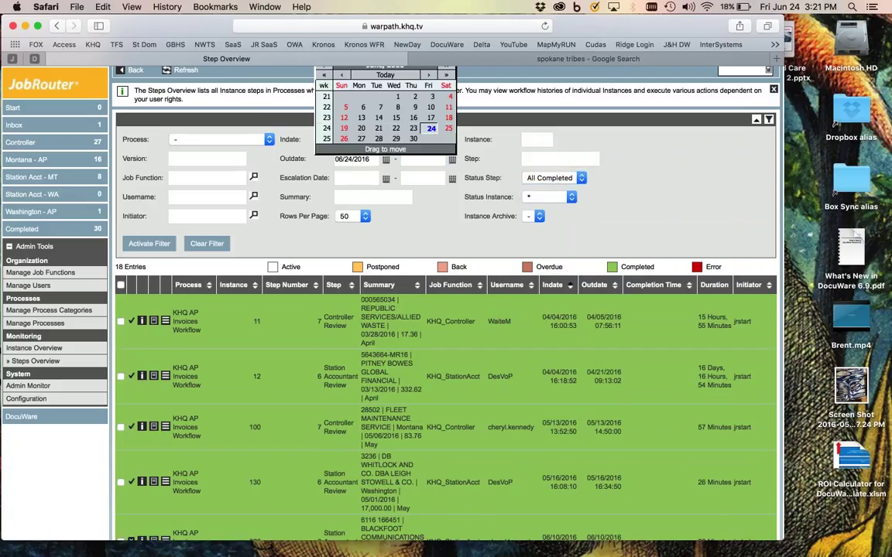
click(327, 116)
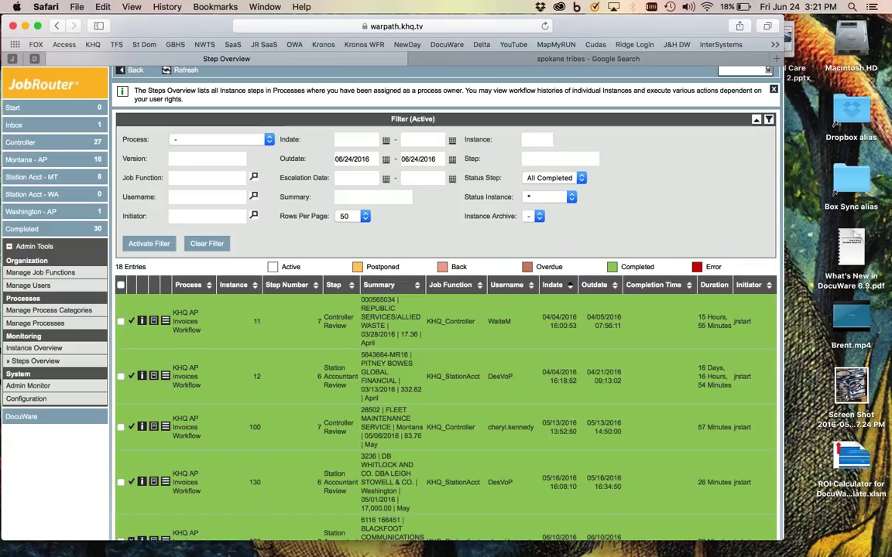
- Set the filter's step number to 6 and apply the filter
click(560, 158)
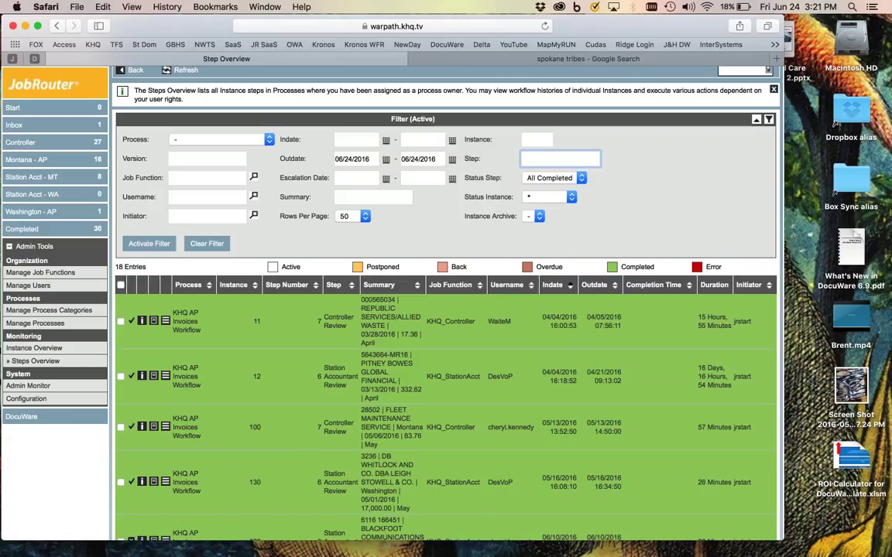
text(6)
click(149, 244)
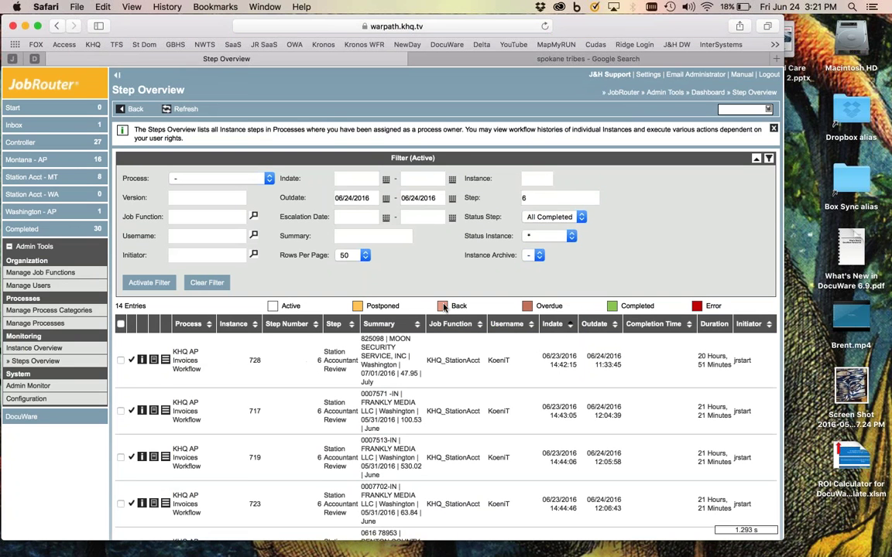
- Review the completed steps list and enter *MOON SECURITY* as the filter's summary text
scroll(445, 309, down, 10)
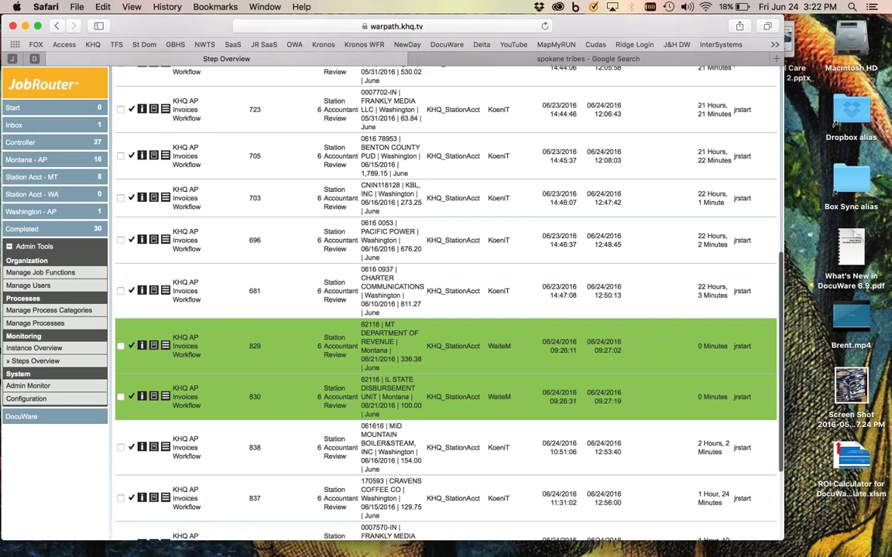
scroll(490, 246, up, 6)
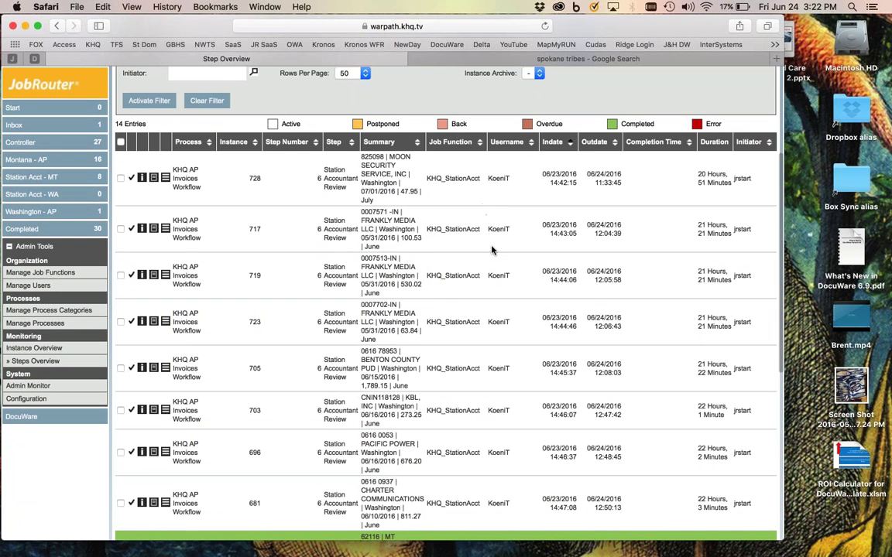
scroll(490, 225, up, 4)
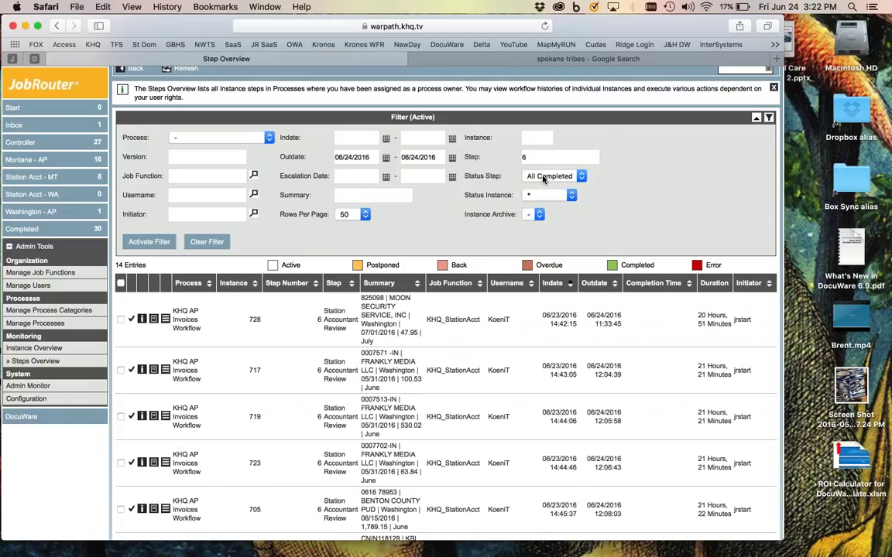
click(342, 194)
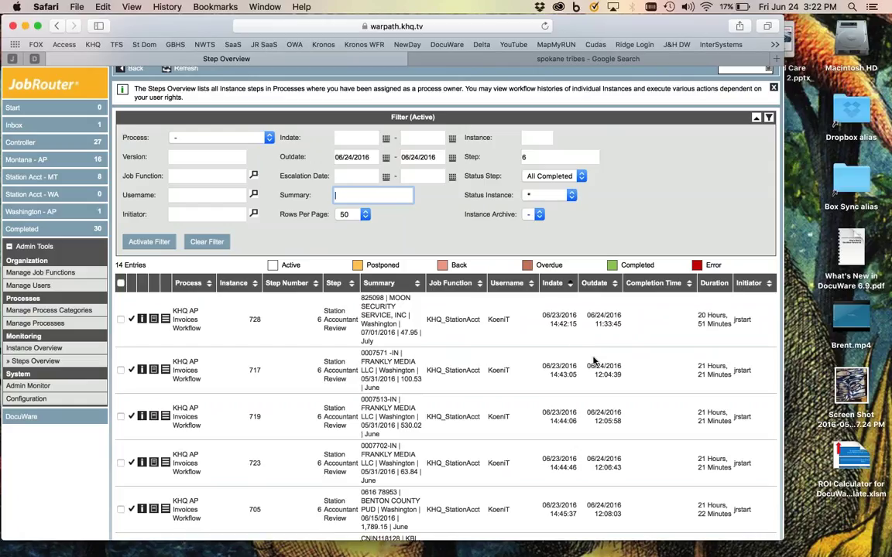
text(*MOON SECURITY*)
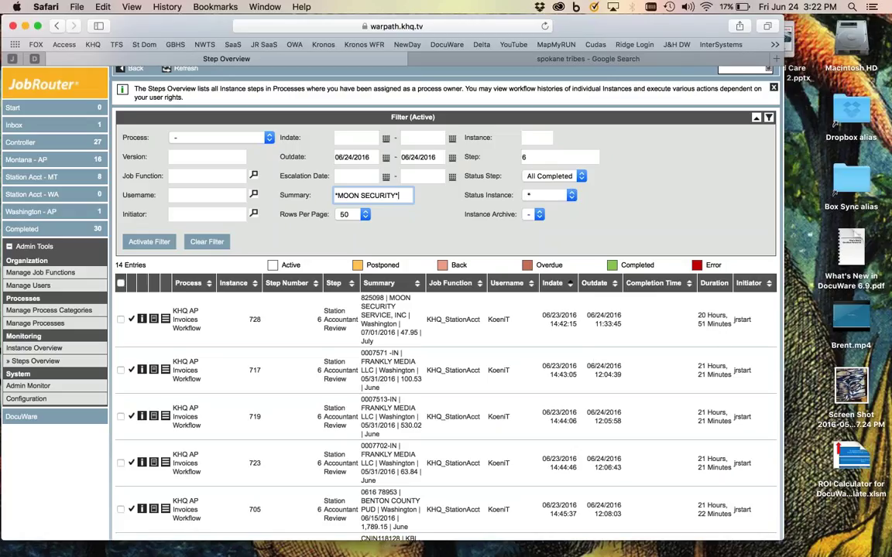
- Clear the step number and outdate range, set the step status to *, and apply the summary filter
click(534, 157)
key(BackSpace)
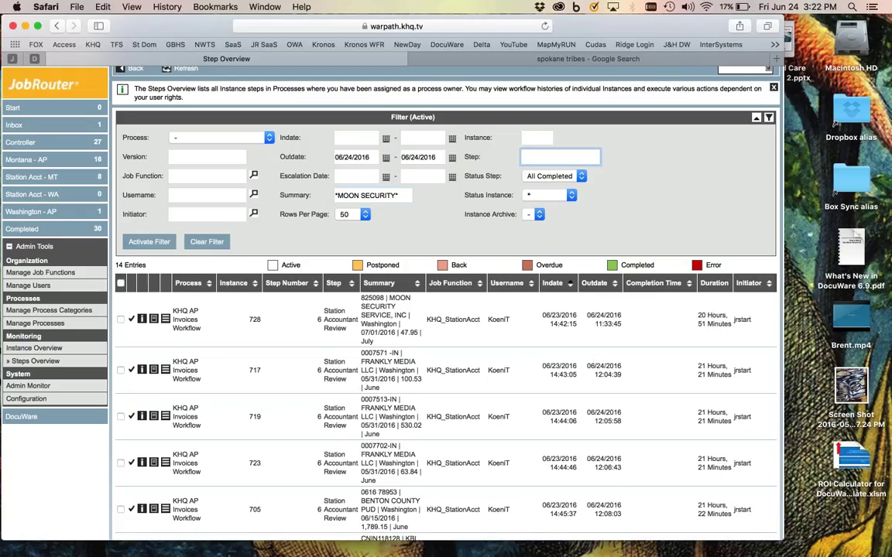
triple_click(421, 157)
key(BackSpace)
triple_click(353, 157)
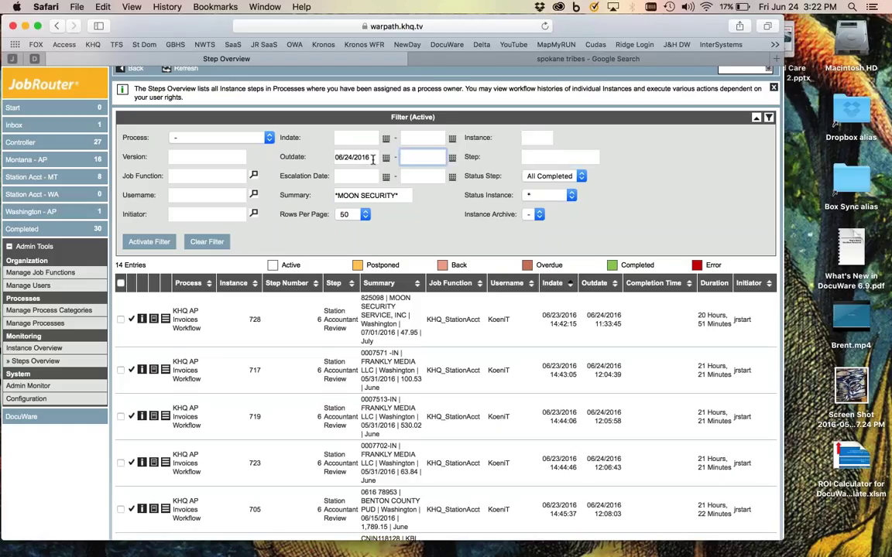
key(BackSpace)
click(553, 176)
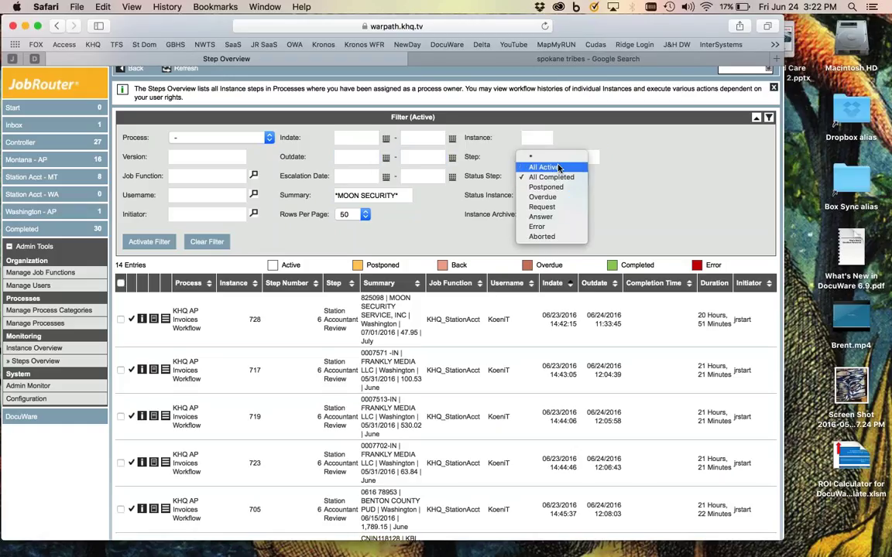
click(495, 143)
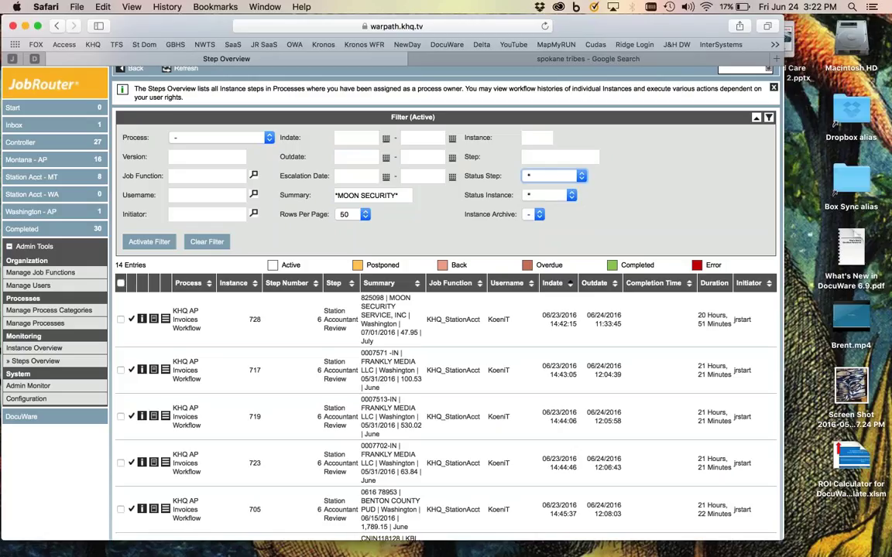
key(Return)
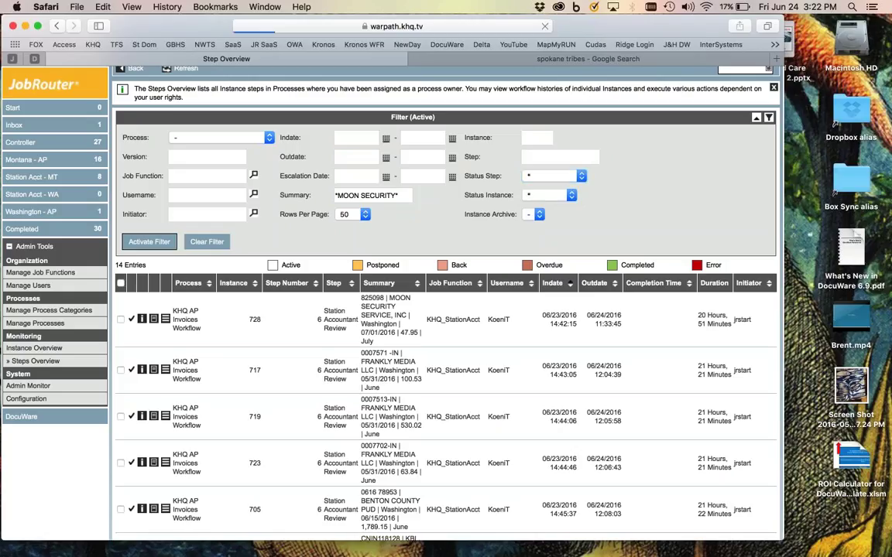
scroll(464, 350, down, 5)
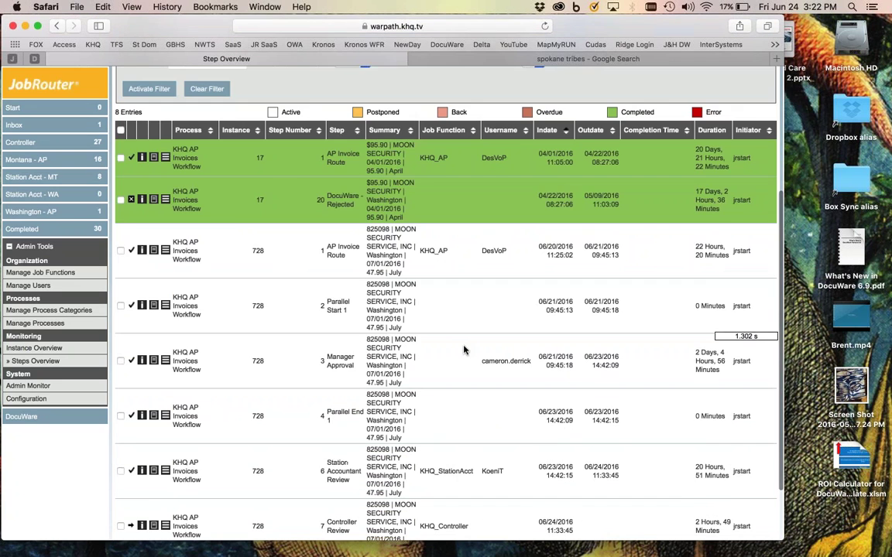
scroll(463, 349, up, 5)
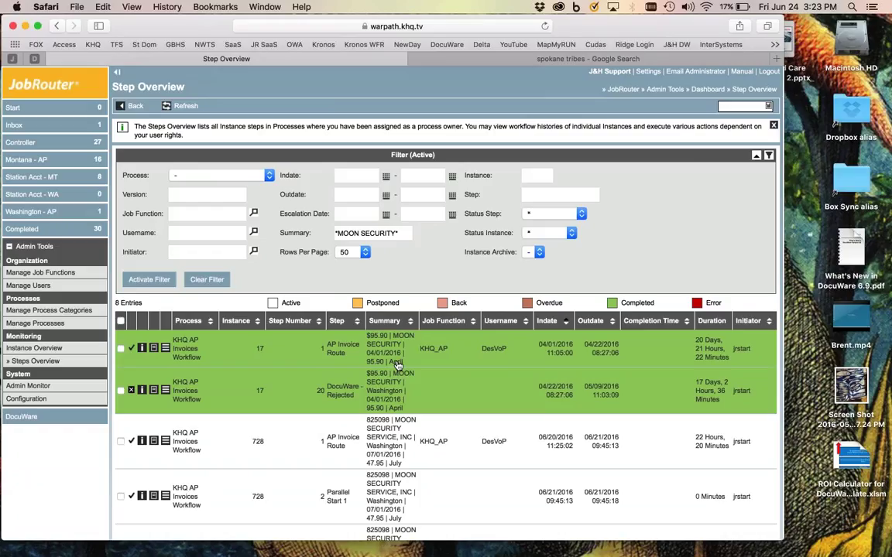
- Add the AP Invoice Route user's username to the filter from the suggestions and apply it
click(206, 217)
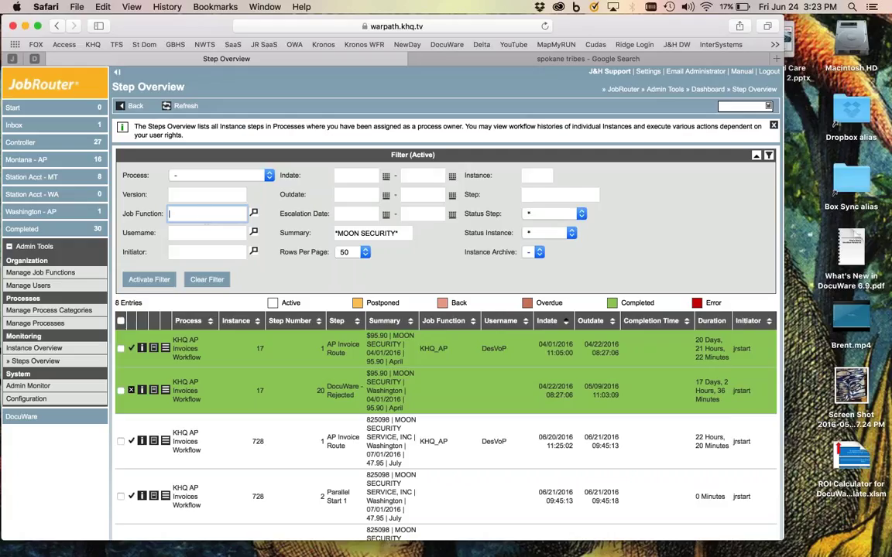
click(206, 232)
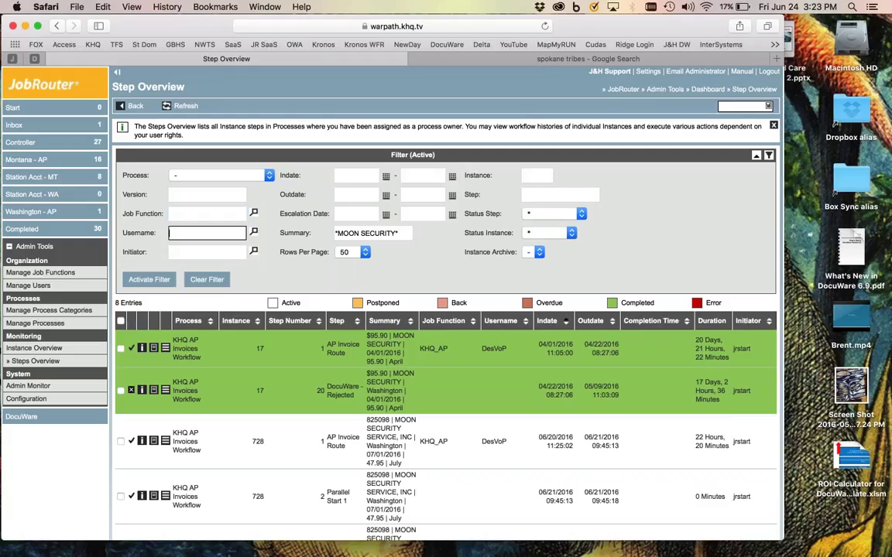
text(des)
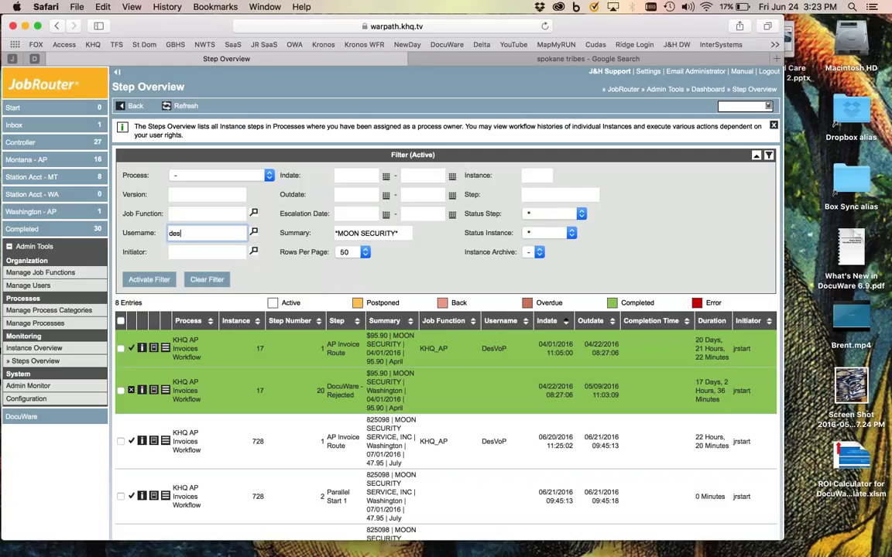
text(vop)
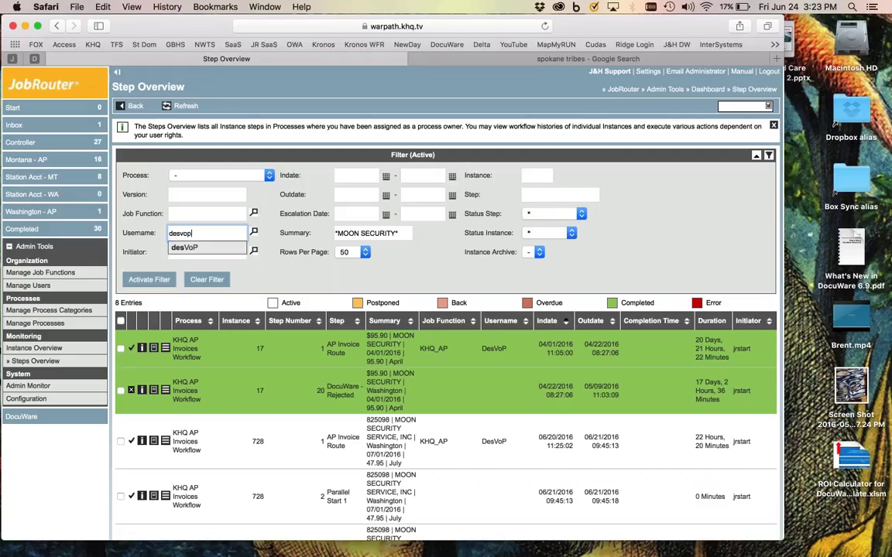
key(Tab)
click(191, 233)
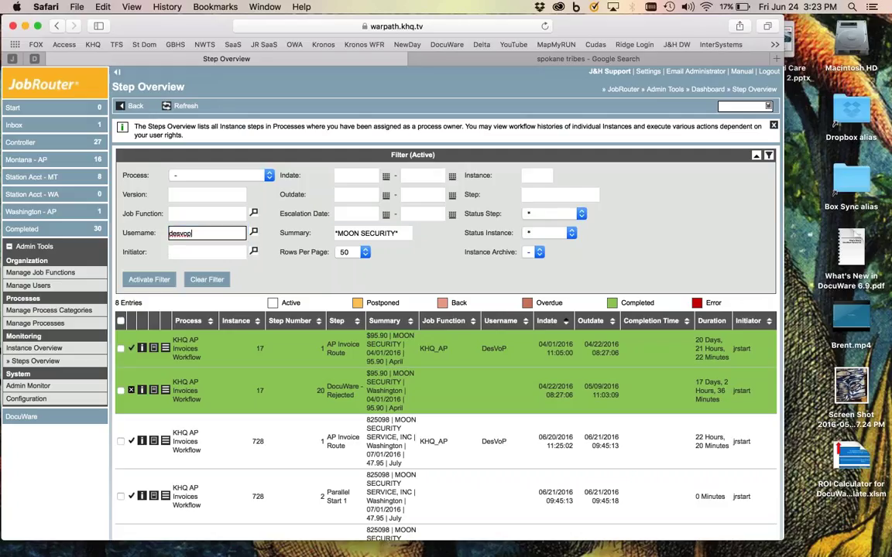
key(BackSpace)
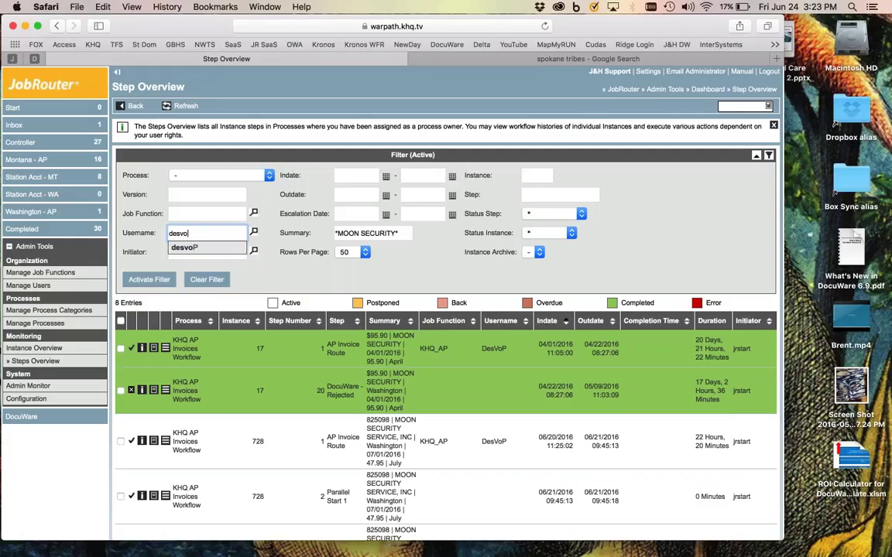
click(195, 248)
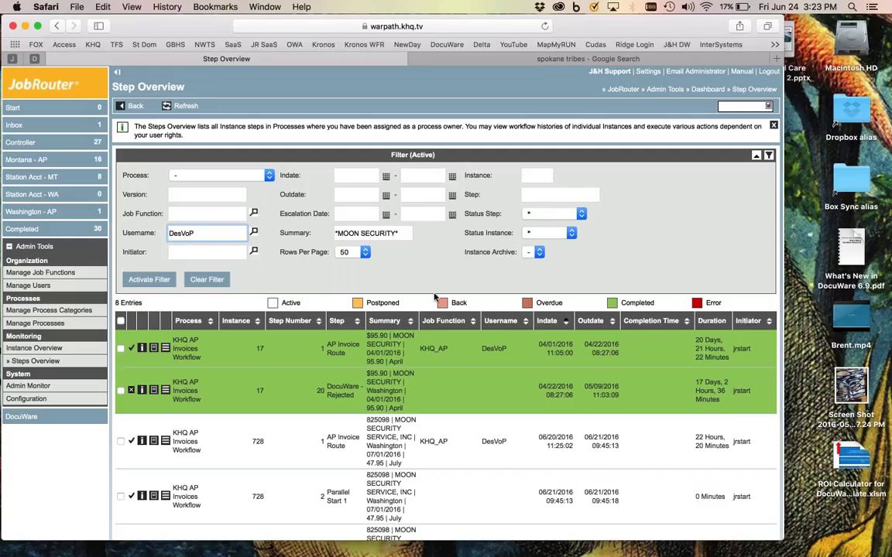
key(Return)
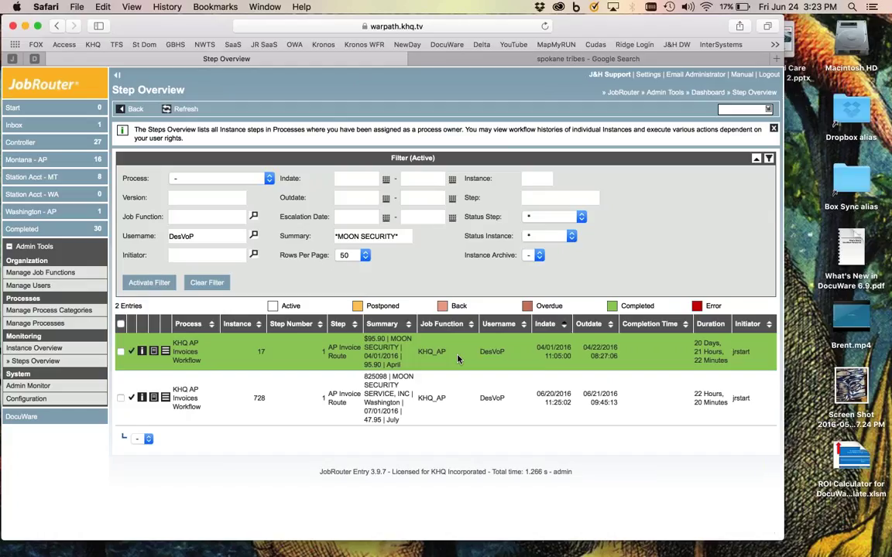
- Remove the leading asterisk from the filter's summary text and restore it to *MOON SECURITY*
click(338, 236)
key(BackSpace)
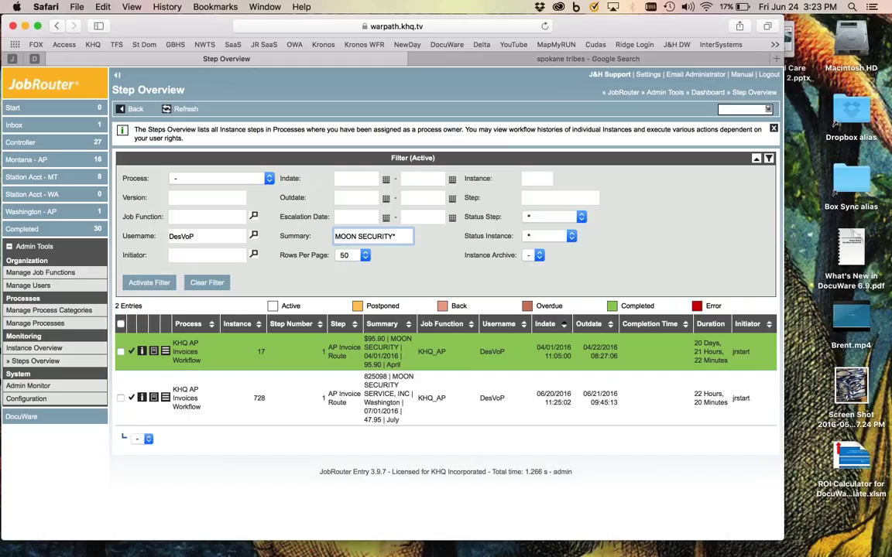
click(336, 236)
text(*)
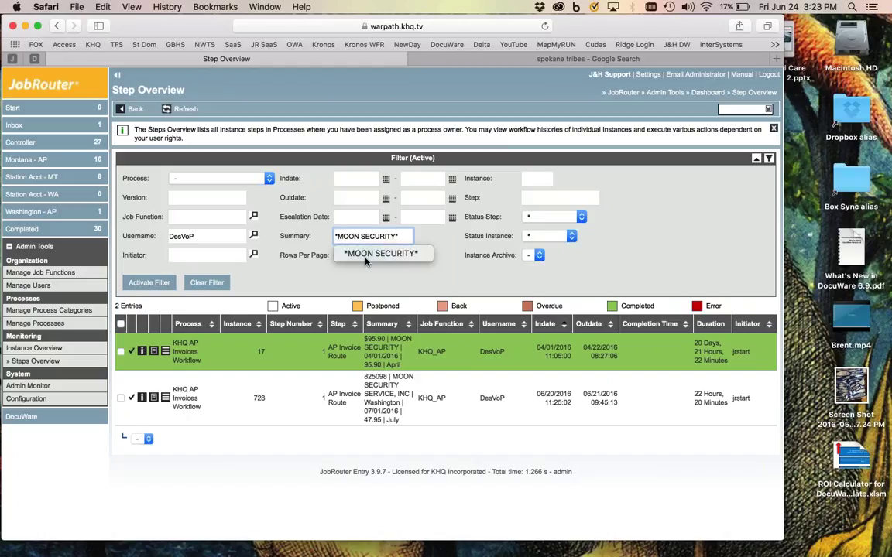
click(372, 259)
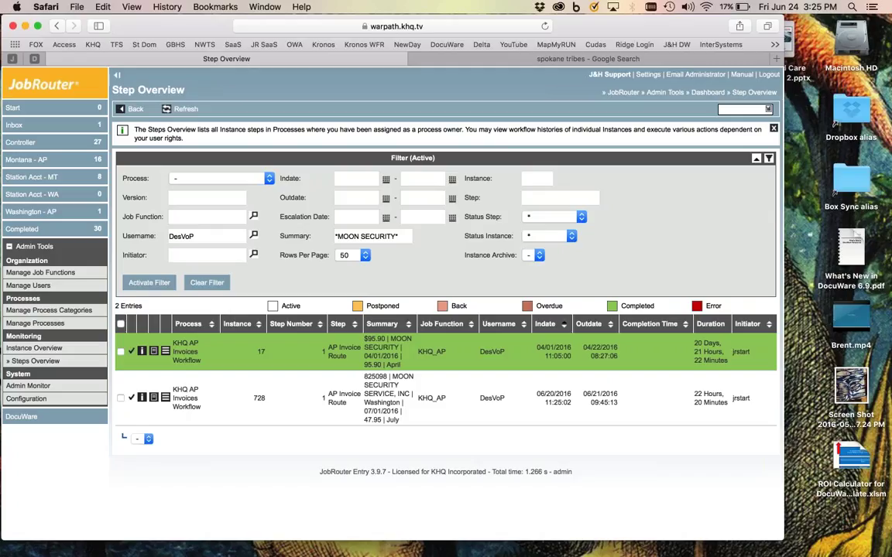
key(super+a)
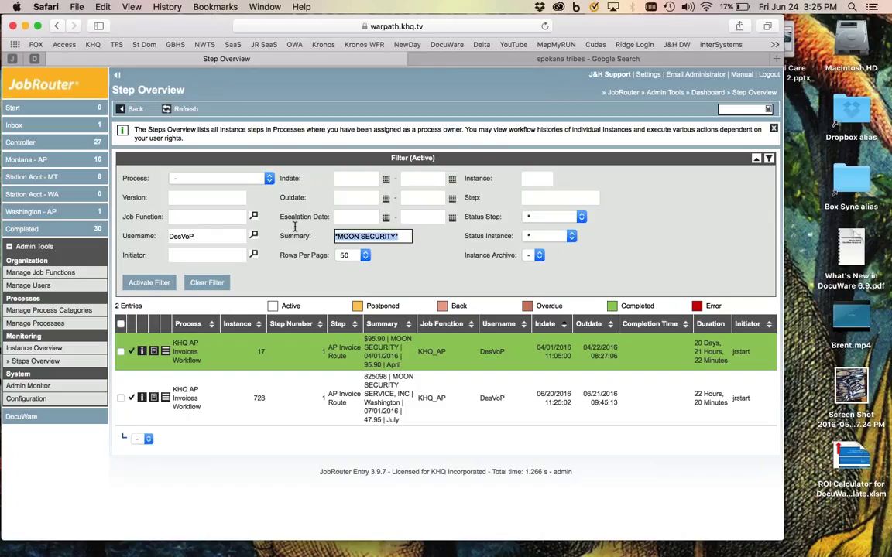
double_click(182, 236)
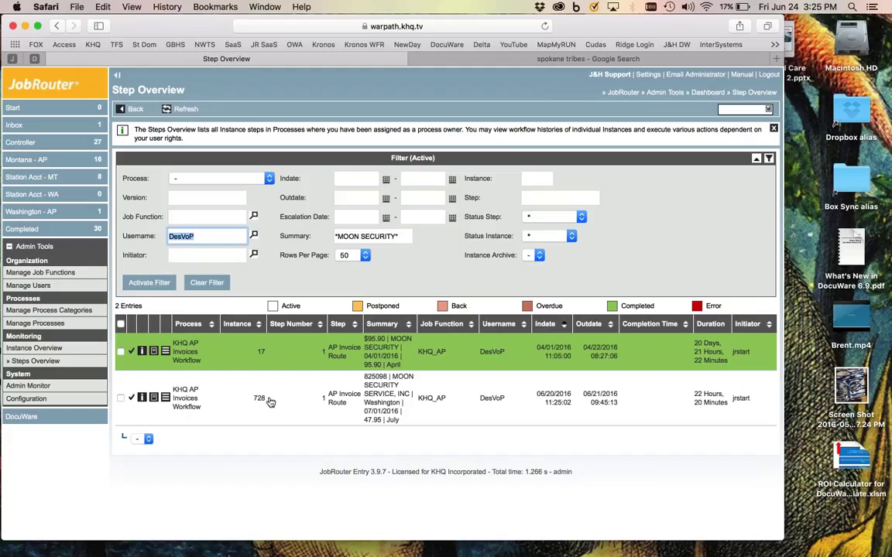
- Enter 728 as the filter's instance number and clear the summary text
click(539, 179)
text(728)
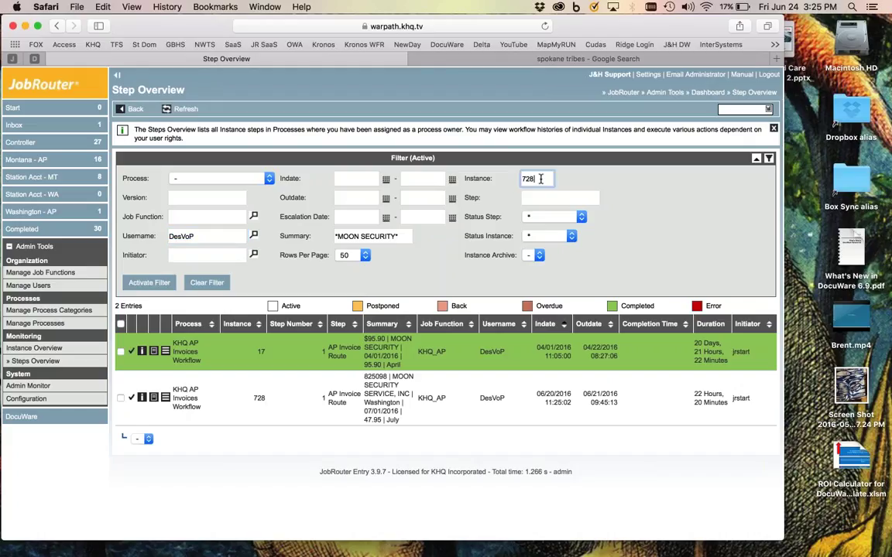
drag(400, 236, 295, 240)
key(BackSpace)
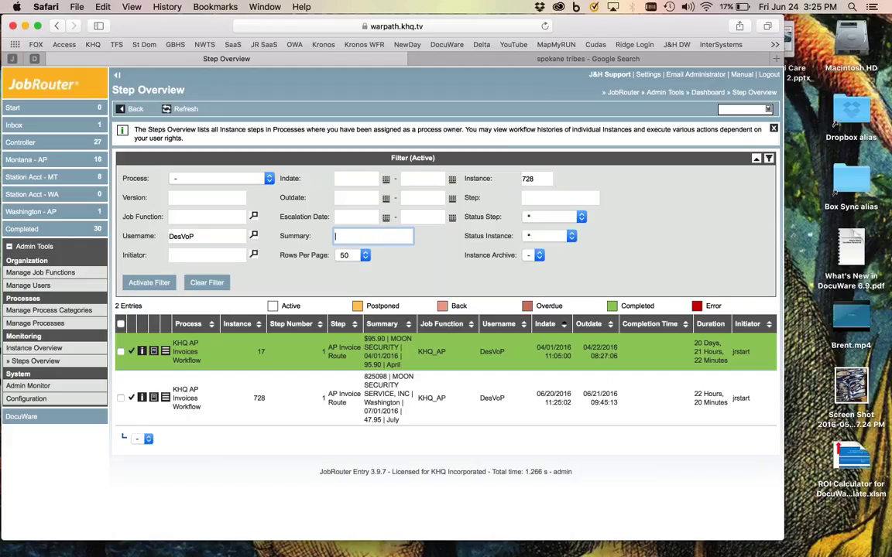
- Clear the username from the filter, apply it and review the workflow steps of instance 728
click(205, 236)
key(BackSpace)
key(BackSpace)
key(BackSpace)
key(BackSpace)
key(BackSpace)
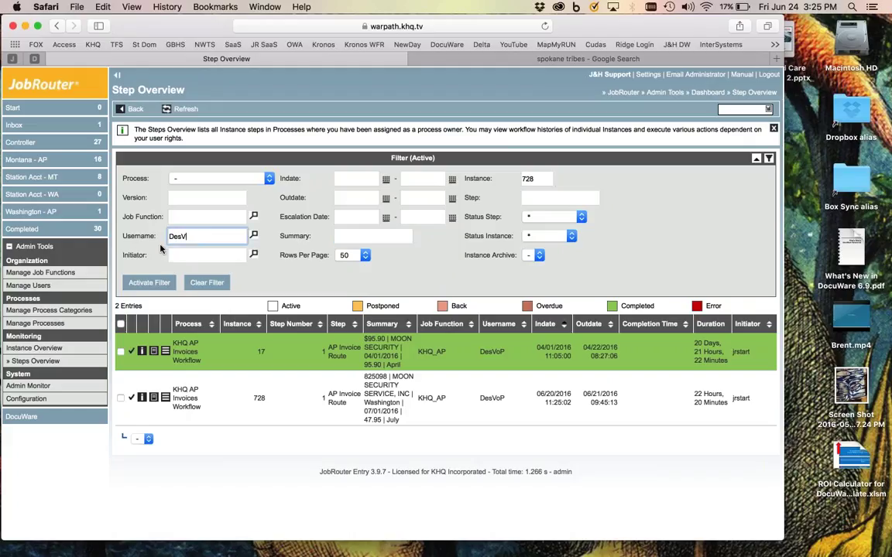
key(BackSpace)
click(149, 282)
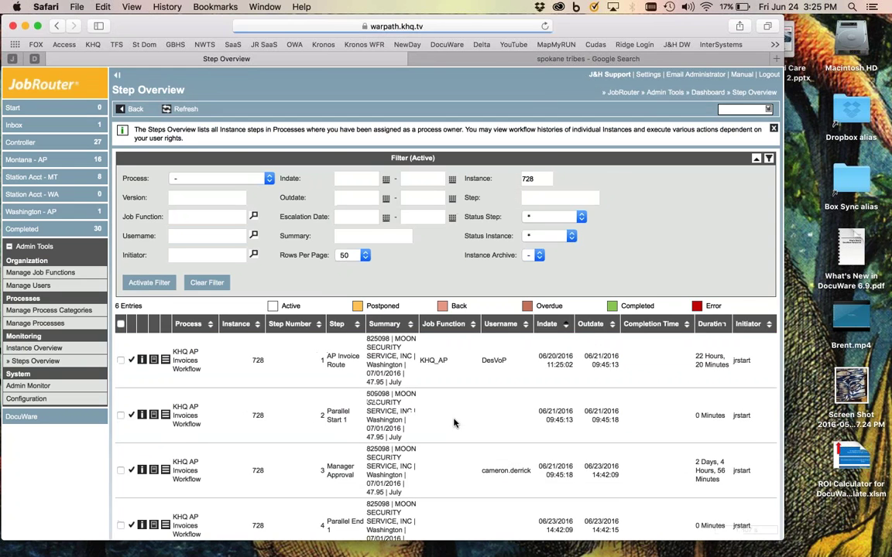
scroll(454, 422, down, 5)
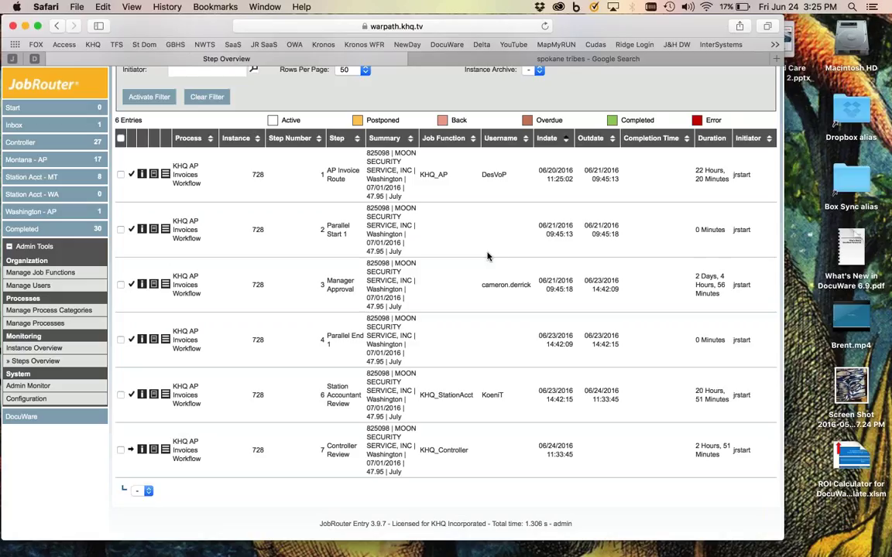
scroll(488, 255, up, 2)
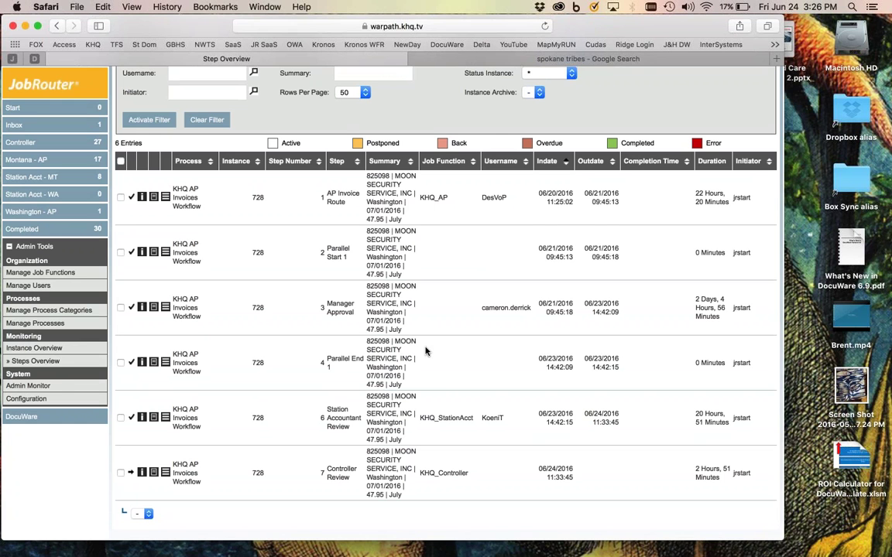
scroll(440, 392, up, 3)
scroll(440, 394, down, 3)
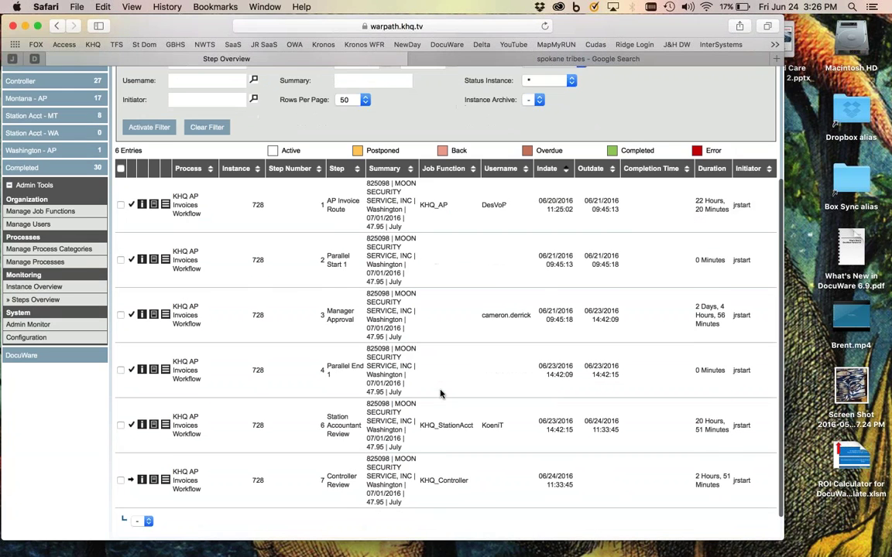
scroll(440, 393, up, 5)
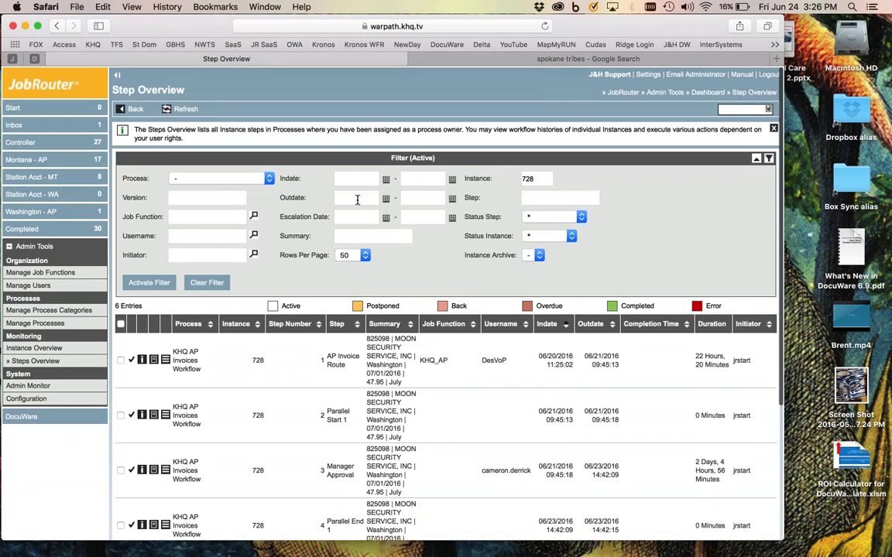